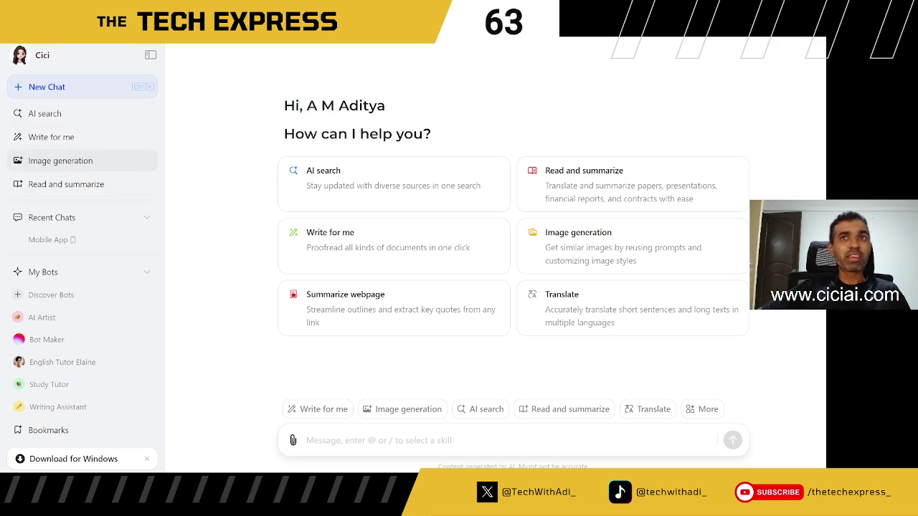
Step: Browse the Work bots in the Discover Bots catalogue, then go to the AI search page
{"action": "scroll", "coordinate": [82, 168], "scroll_direction": "down", "scroll_amount": 3}
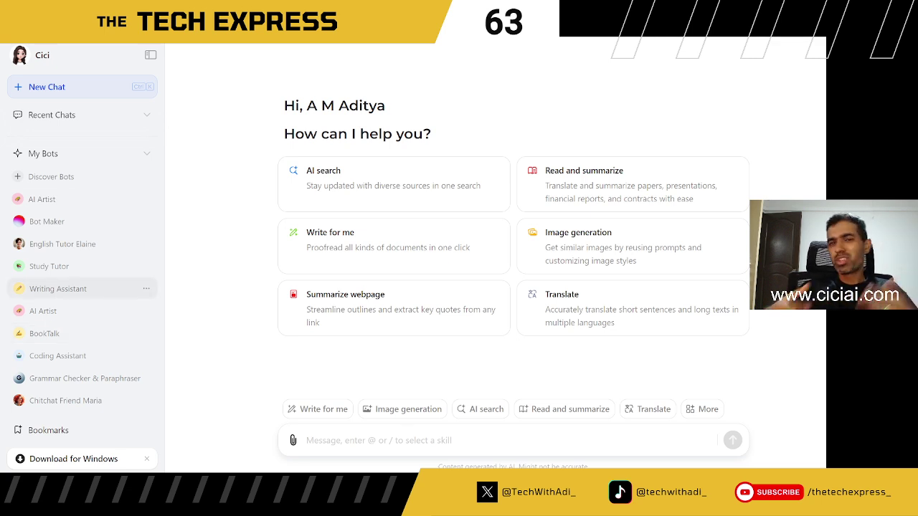
{"action": "scroll", "coordinate": [78, 287], "scroll_direction": "up", "scroll_amount": 1}
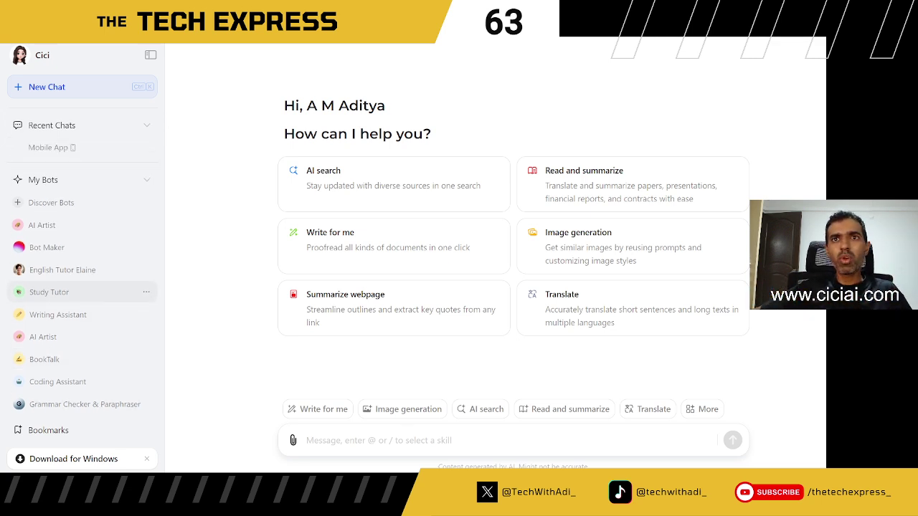
{"action": "left_click", "coordinate": [71, 211]}
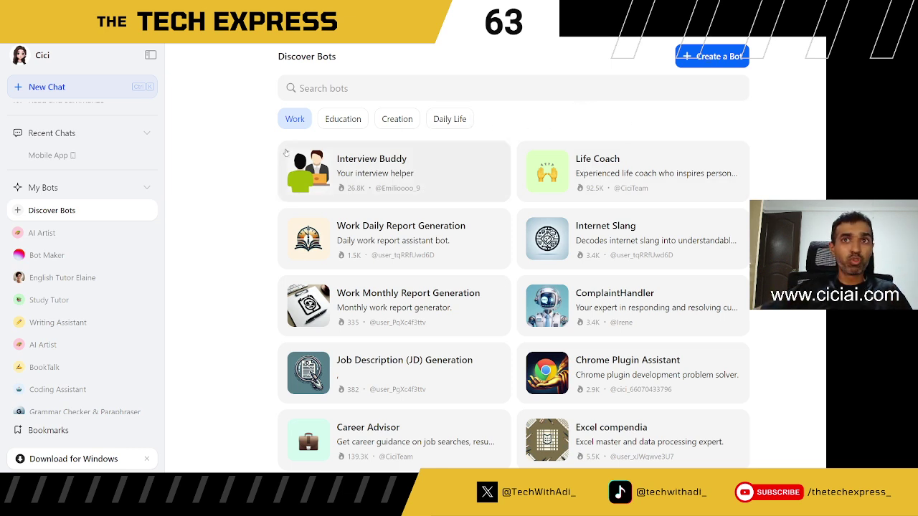
{"action": "scroll", "coordinate": [81, 247], "scroll_direction": "up", "scroll_amount": 3}
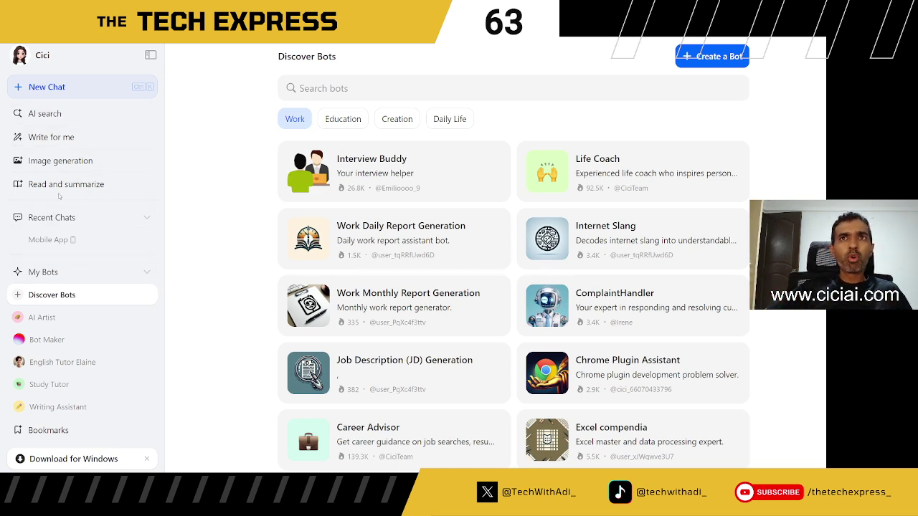
{"action": "left_click", "coordinate": [45, 115]}
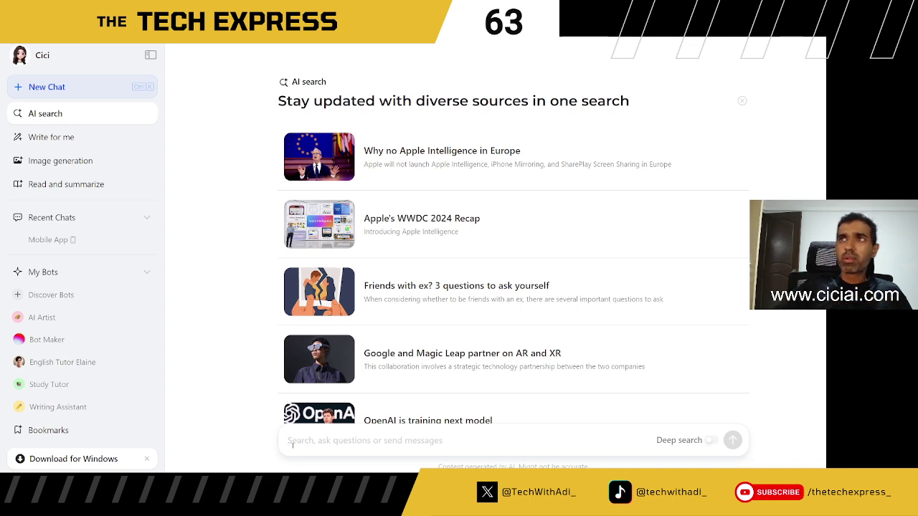
Step: Run an AI search for 'Latest AI news in Marketing'
{"action": "scroll", "coordinate": [403, 261], "scroll_direction": "down", "scroll_amount": 3}
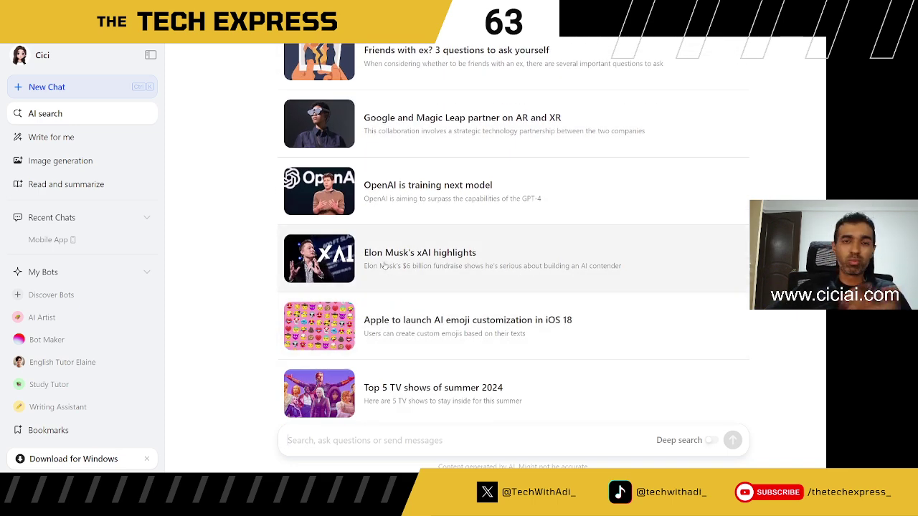
{"action": "scroll", "coordinate": [385, 263], "scroll_direction": "up", "scroll_amount": 3}
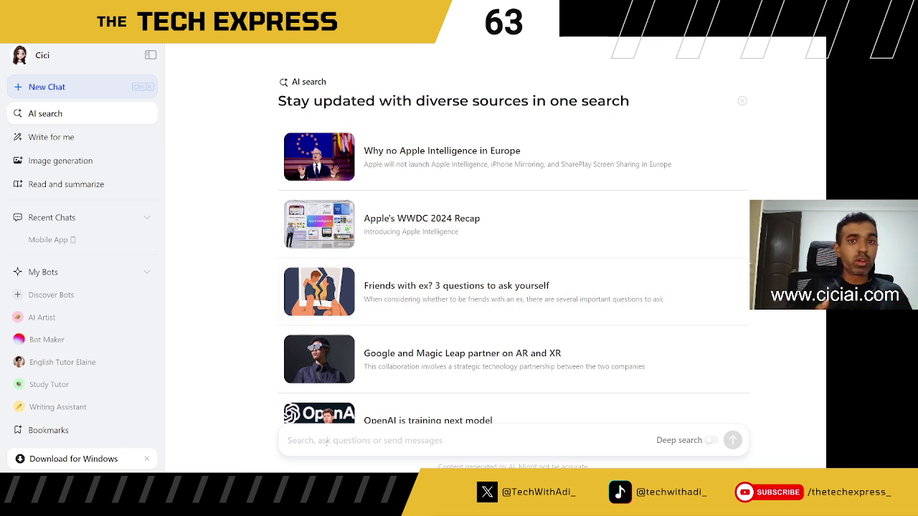
{"action": "type", "text": "L"}
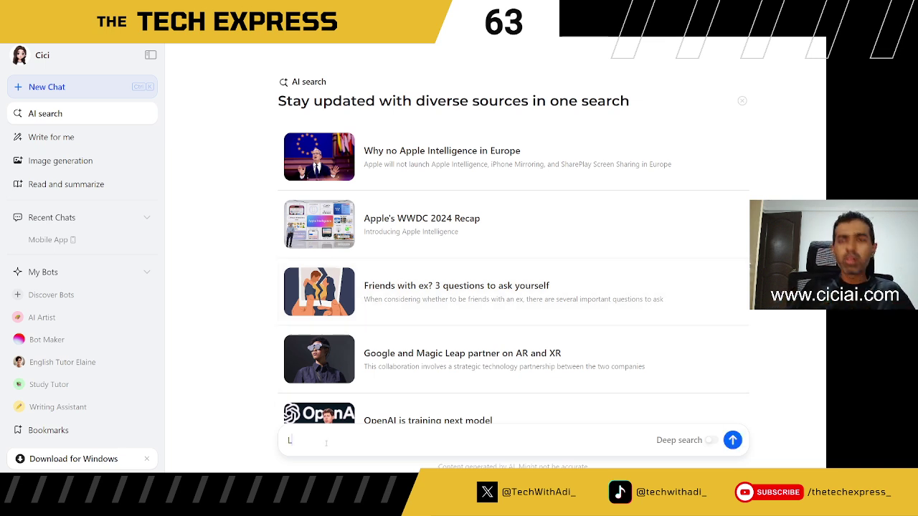
{"action": "type", "text": "atest AI news in Marketing"}
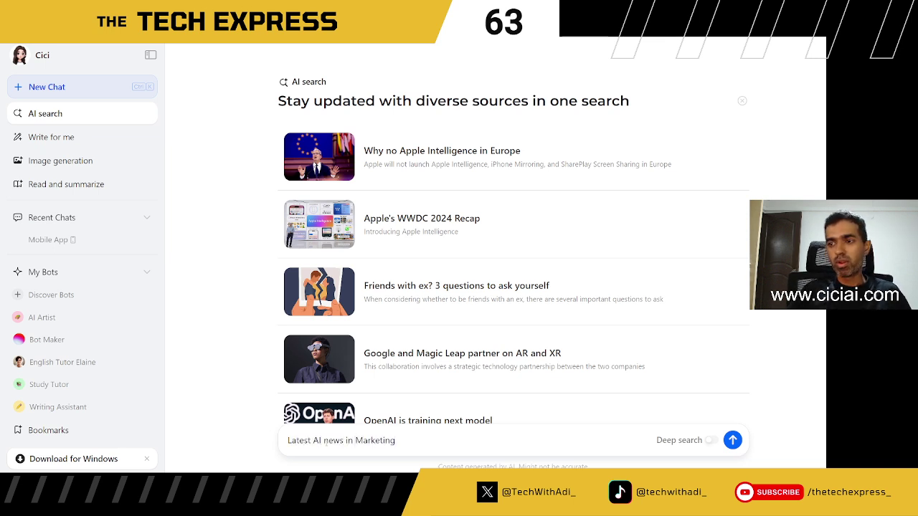
{"action": "key", "text": "Return"}
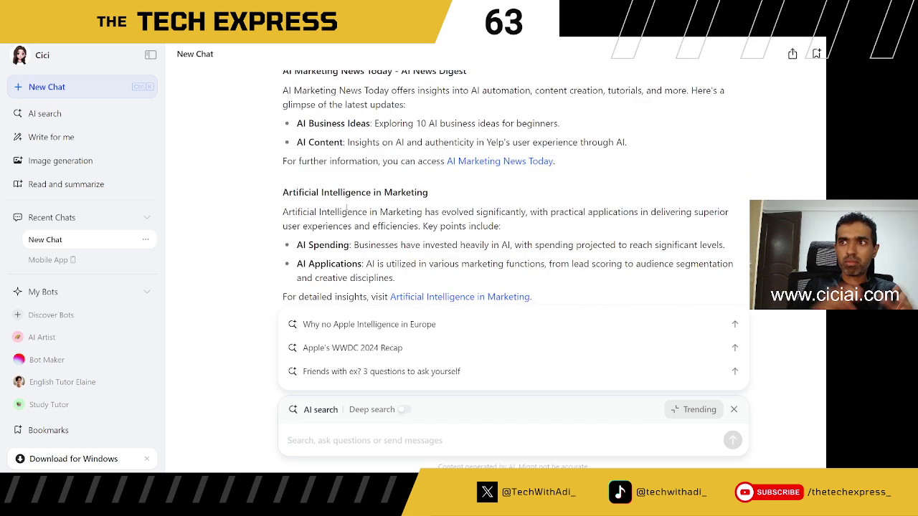
Step: Read the opening MarTech part of the marketing news answer by highlighting it
{"action": "scroll", "coordinate": [301, 233], "scroll_direction": "up", "scroll_amount": 15}
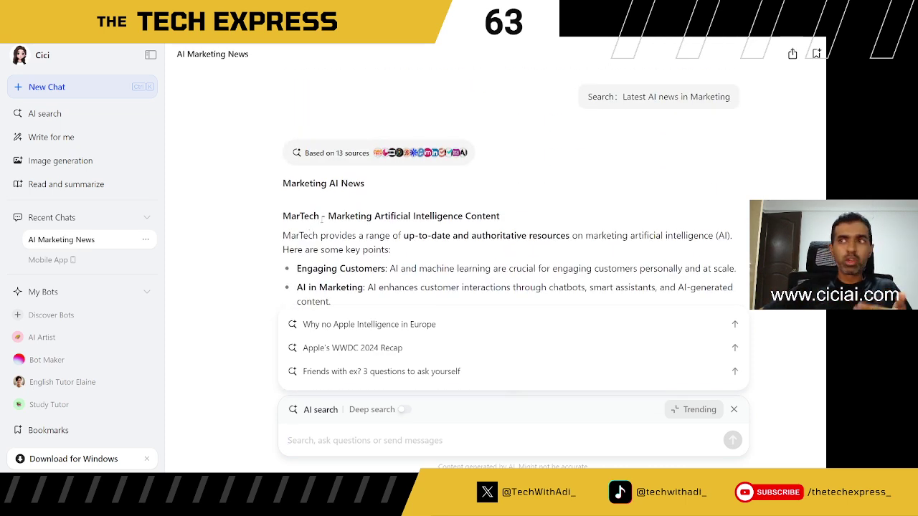
{"action": "scroll", "coordinate": [321, 219], "scroll_direction": "down", "scroll_amount": 2}
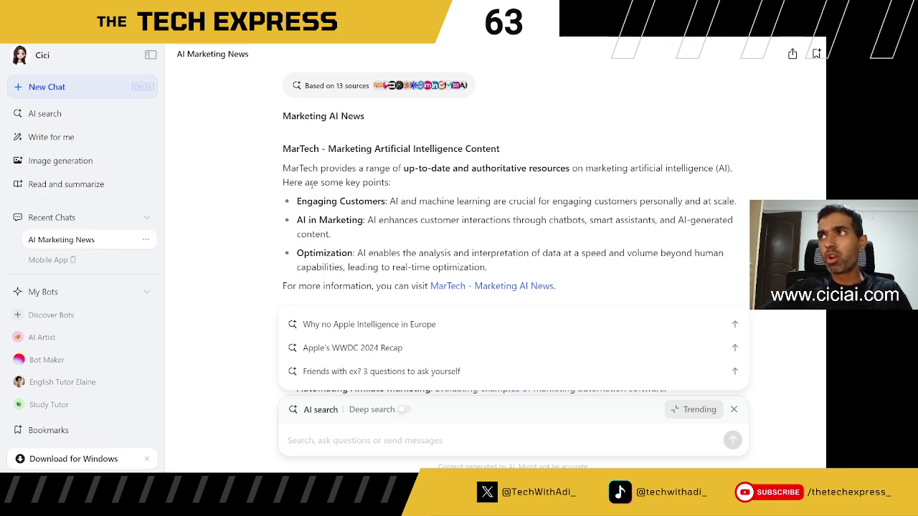
{"action": "left_click_drag", "start_coordinate": [284, 169], "coordinate": [387, 267]}
{"action": "left_click", "coordinate": [387, 266]}
Step: Read the Influencer Marketing Hub paragraph and bullets by highlighting them
{"action": "scroll", "coordinate": [393, 215], "scroll_direction": "down", "scroll_amount": 2}
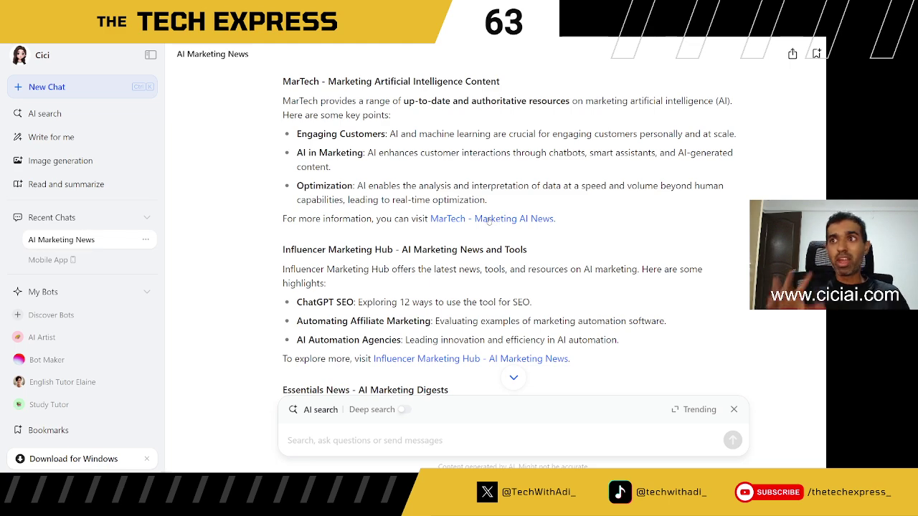
{"action": "scroll", "coordinate": [488, 220], "scroll_direction": "down", "scroll_amount": 2}
{"action": "left_click_drag", "start_coordinate": [286, 185], "coordinate": [492, 255]}
{"action": "left_click", "coordinate": [477, 220]}
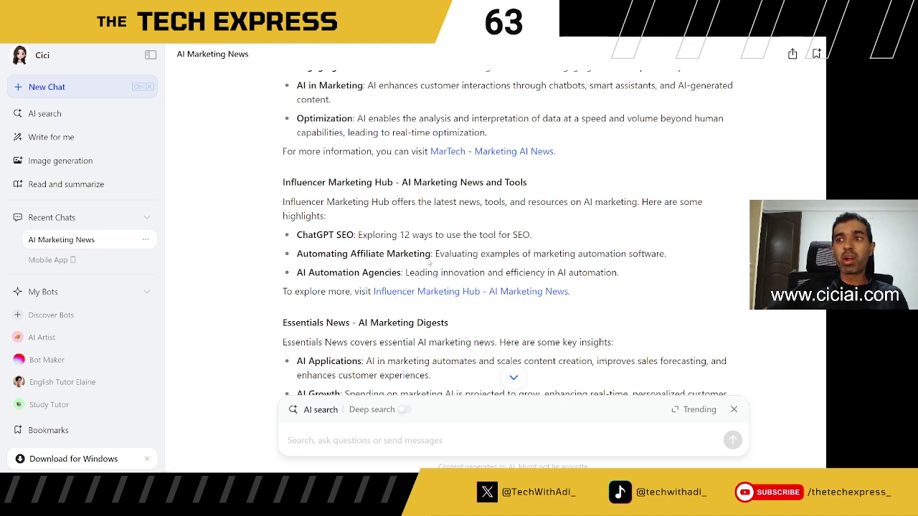
{"action": "scroll", "coordinate": [414, 251], "scroll_direction": "down", "scroll_amount": 1}
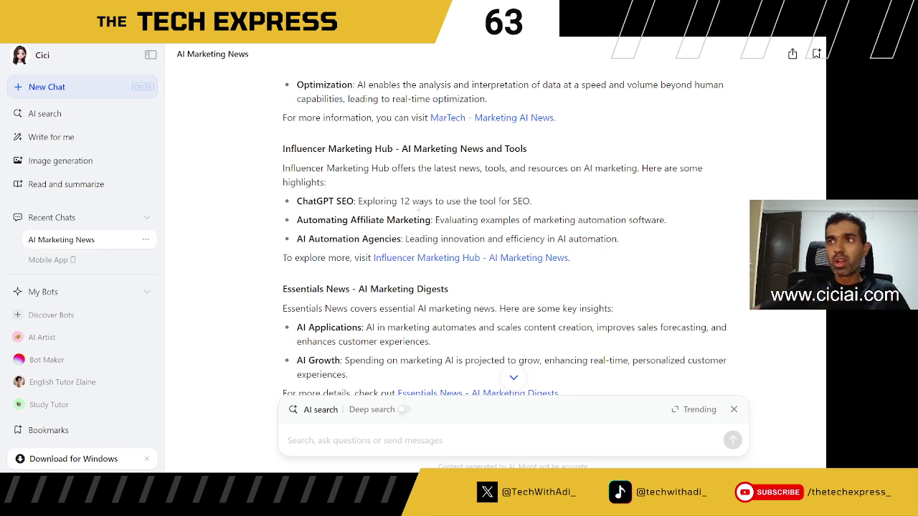
{"action": "left_click_drag", "start_coordinate": [630, 239], "coordinate": [279, 163]}
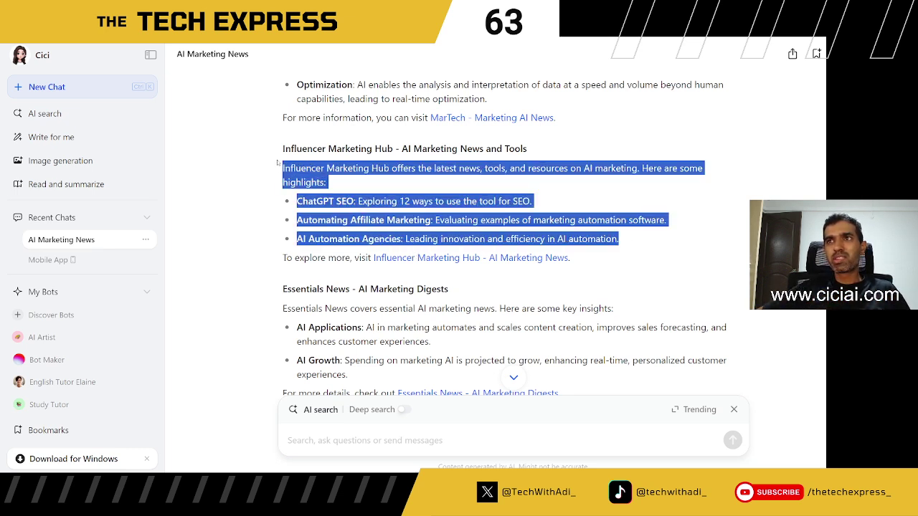
{"action": "left_click", "coordinate": [357, 182]}
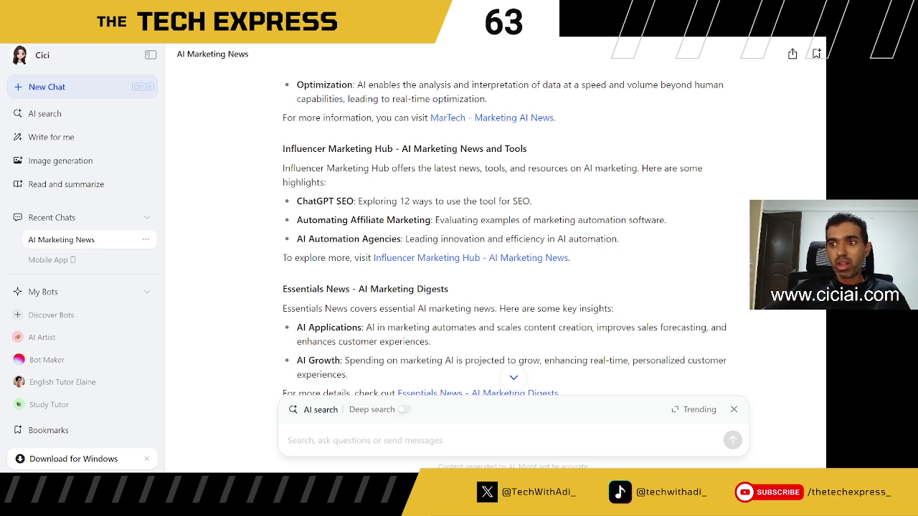
Step: Ask 'Latest Tesla news' in the chat, review the dated updates, then go to Write for me
{"action": "left_click", "coordinate": [330, 443]}
{"action": "type", "text": "Latest Tesla ne"}
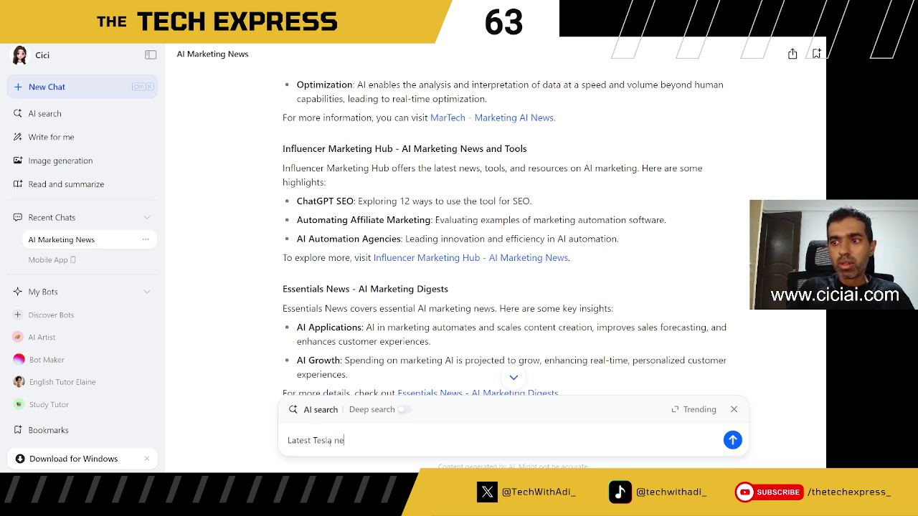
{"action": "type", "text": "ws"}
{"action": "key", "text": "Return"}
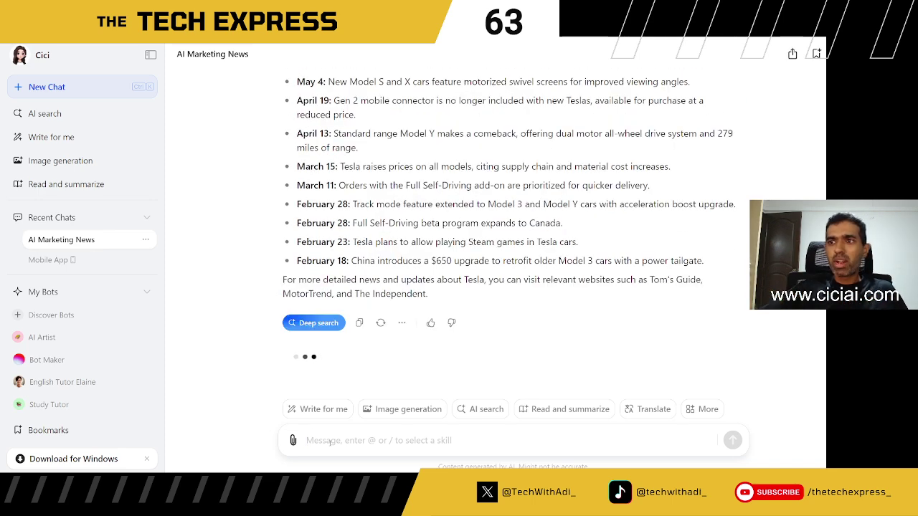
{"action": "scroll", "coordinate": [369, 251], "scroll_direction": "up", "scroll_amount": 7}
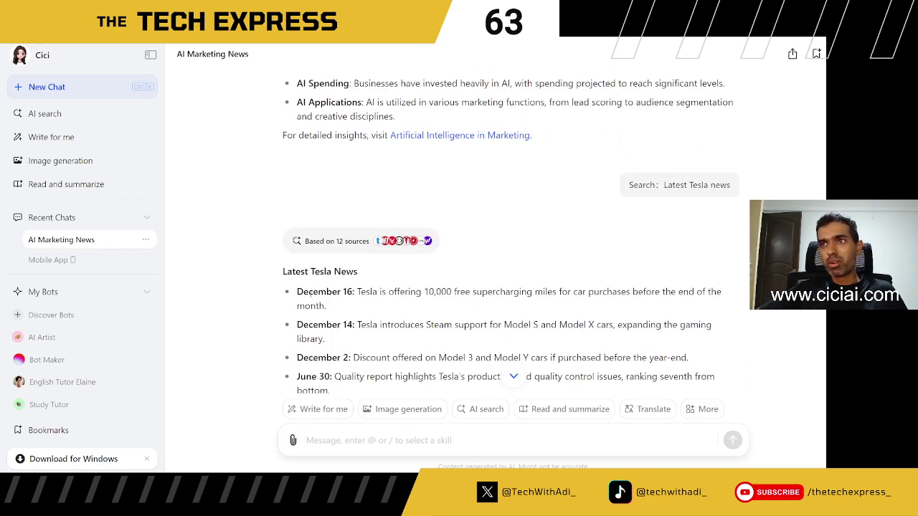
{"action": "scroll", "coordinate": [310, 294], "scroll_direction": "down", "scroll_amount": 7}
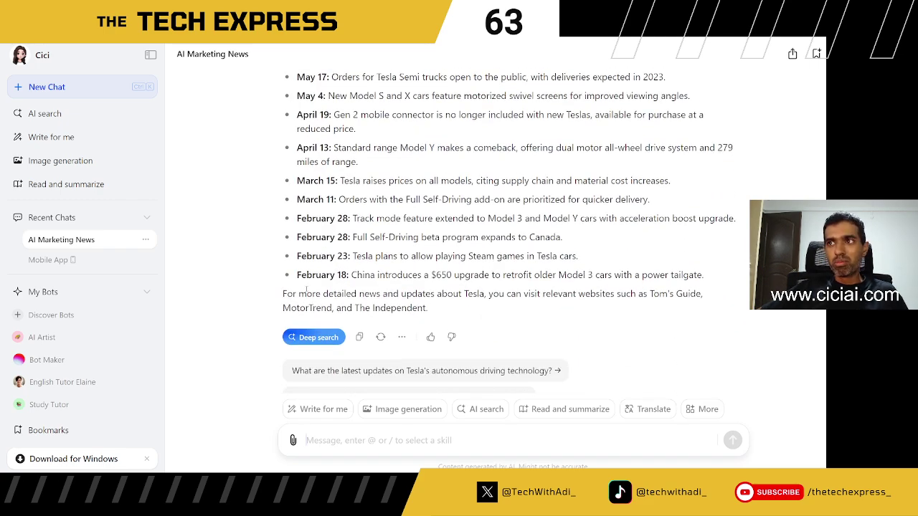
{"action": "scroll", "coordinate": [311, 288], "scroll_direction": "up", "scroll_amount": 4}
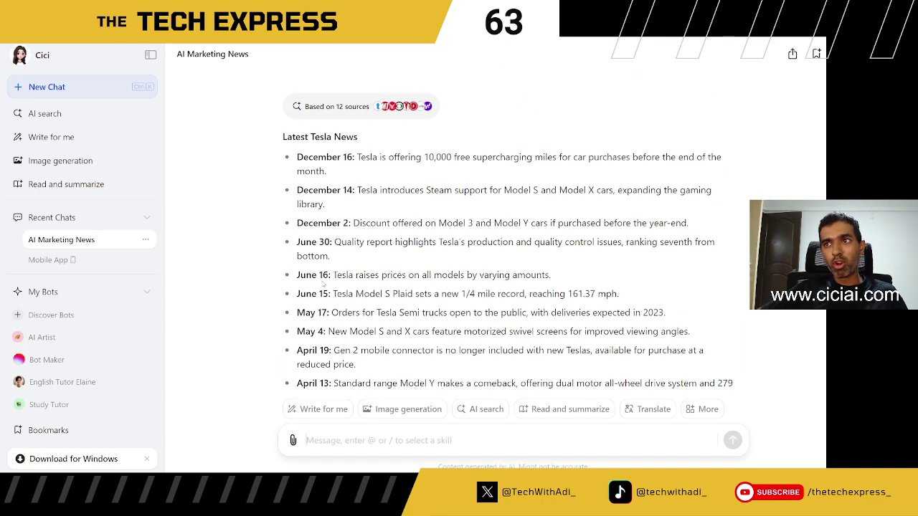
{"action": "scroll", "coordinate": [315, 289], "scroll_direction": "down", "scroll_amount": 5}
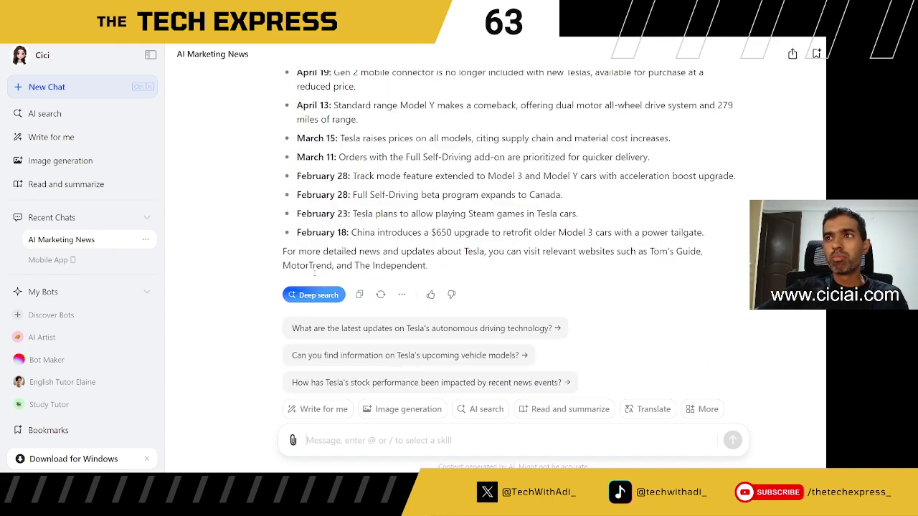
{"action": "scroll", "coordinate": [322, 252], "scroll_direction": "up", "scroll_amount": 3}
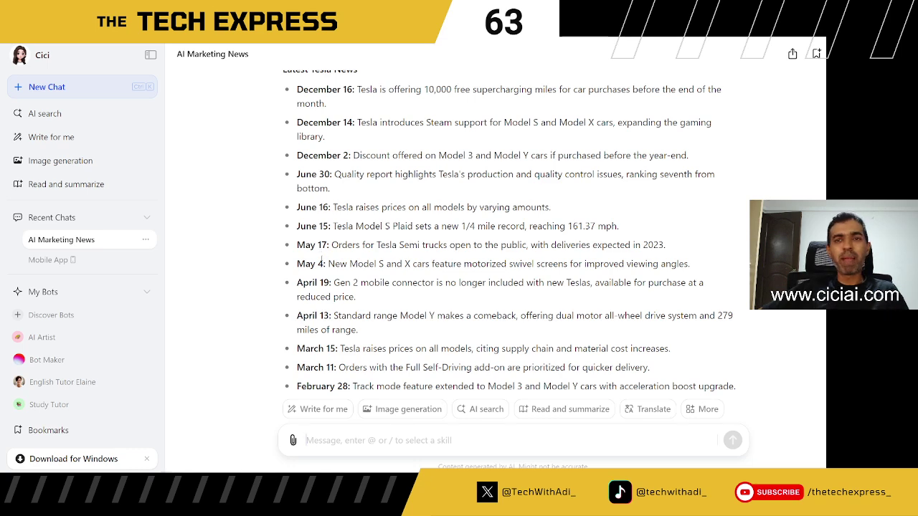
{"action": "scroll", "coordinate": [318, 304], "scroll_direction": "down", "scroll_amount": 3}
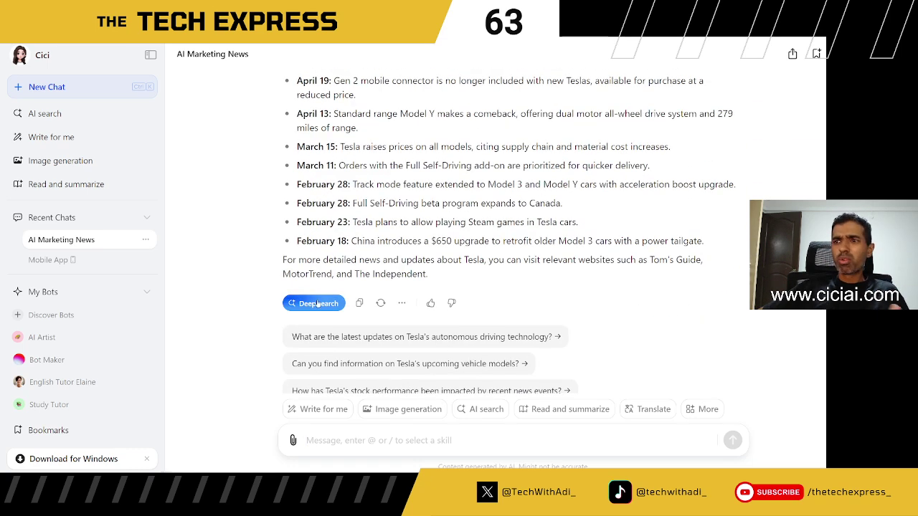
{"action": "scroll", "coordinate": [273, 345], "scroll_direction": "down", "scroll_amount": 1}
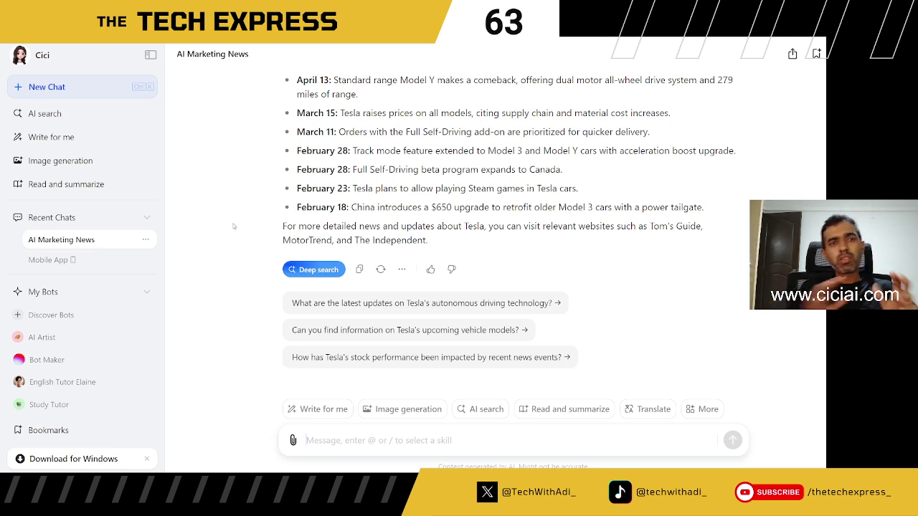
{"action": "left_click", "coordinate": [65, 140]}
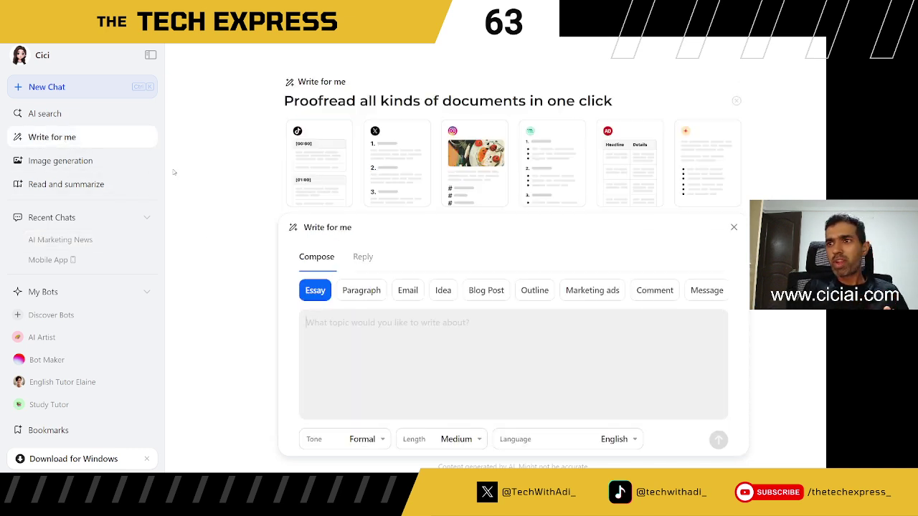
Step: Choose Marketing ads as the writing format after trying the other formats
{"action": "left_click", "coordinate": [436, 402]}
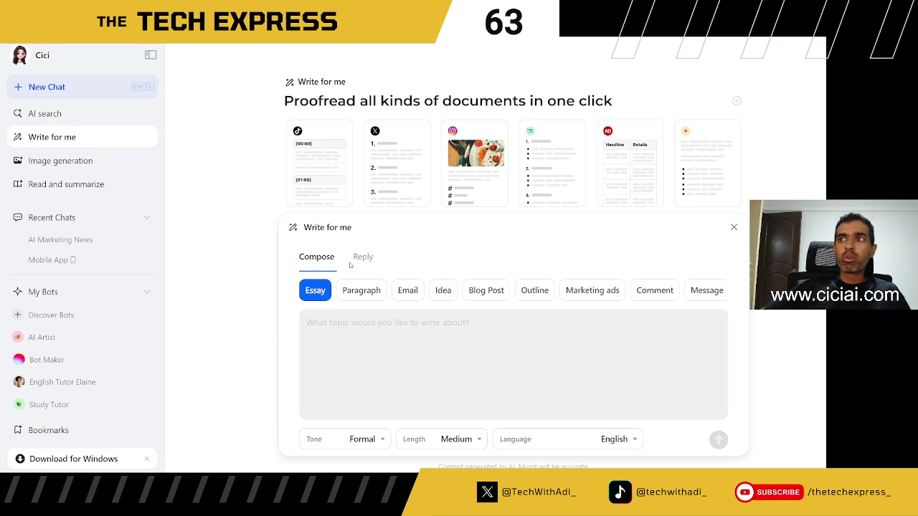
{"action": "left_click", "coordinate": [356, 262]}
{"action": "left_click", "coordinate": [316, 256]}
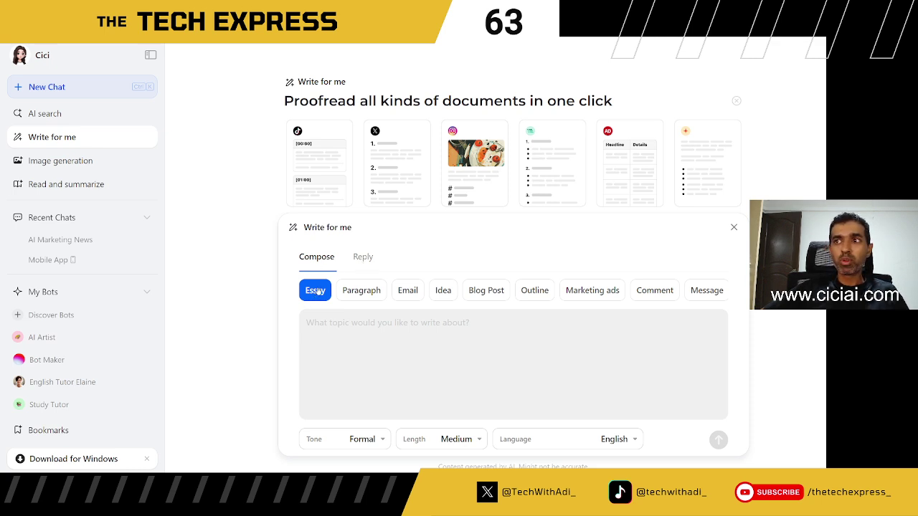
{"action": "left_click", "coordinate": [353, 291]}
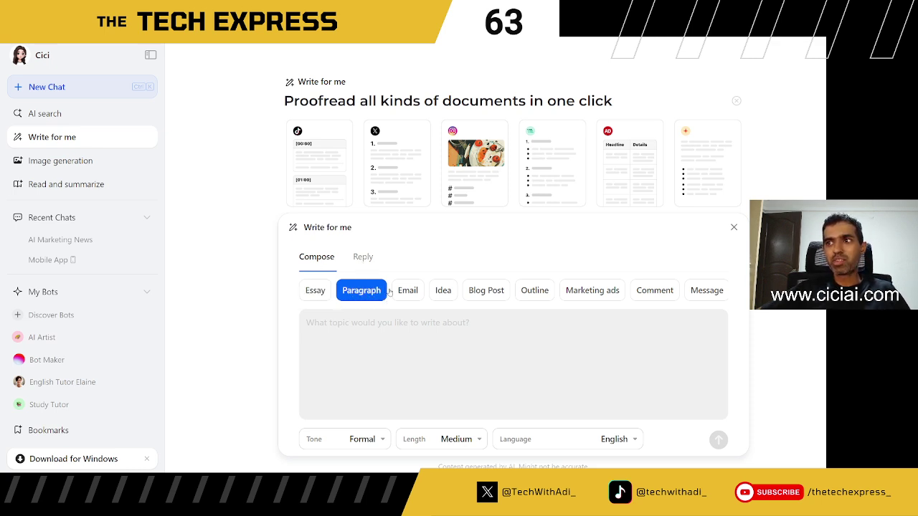
{"action": "left_click", "coordinate": [405, 294]}
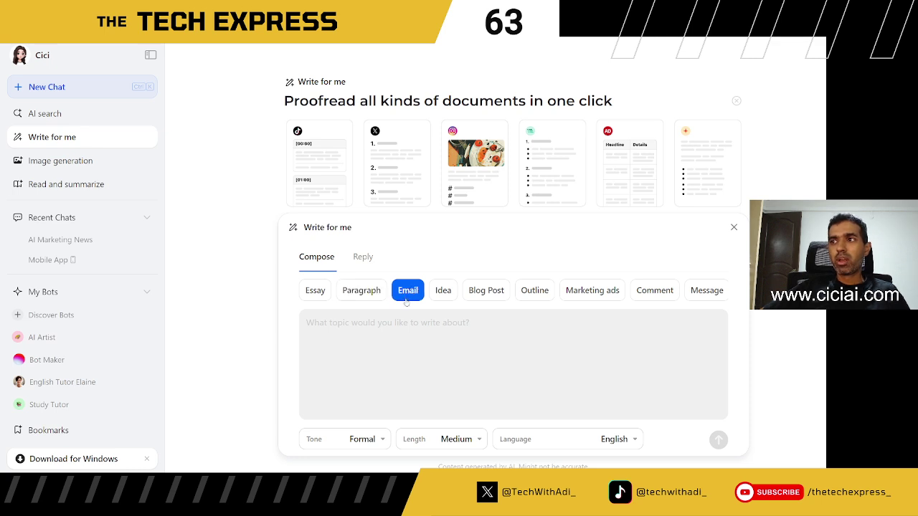
{"action": "left_click", "coordinate": [444, 295]}
{"action": "left_click", "coordinate": [482, 294]}
{"action": "left_click", "coordinate": [593, 298]}
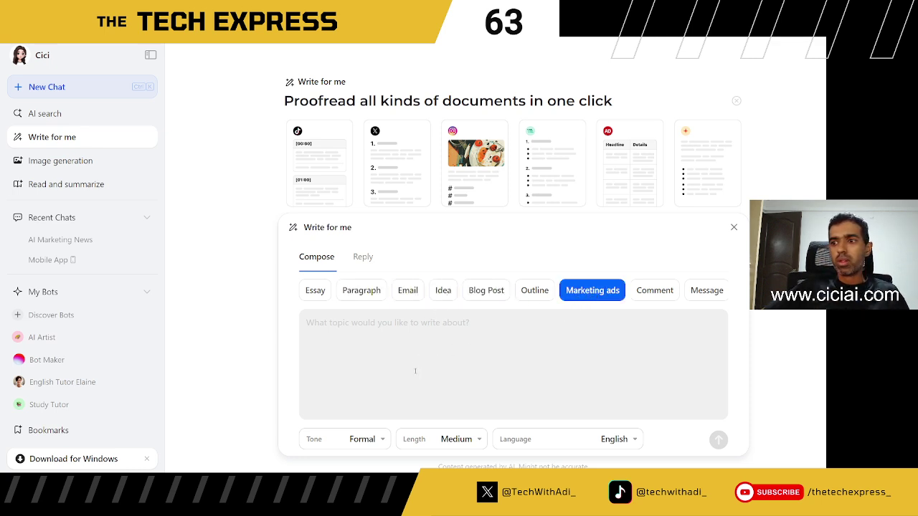
Step: Set the tone to Enthusiastic and keep the length at Medium
{"action": "left_click", "coordinate": [368, 439]}
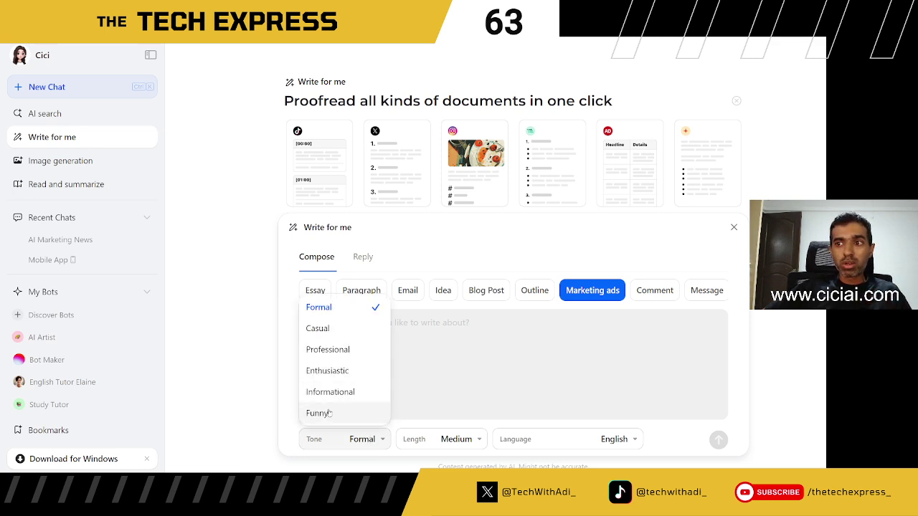
{"action": "left_click", "coordinate": [330, 372]}
{"action": "left_click", "coordinate": [462, 441]}
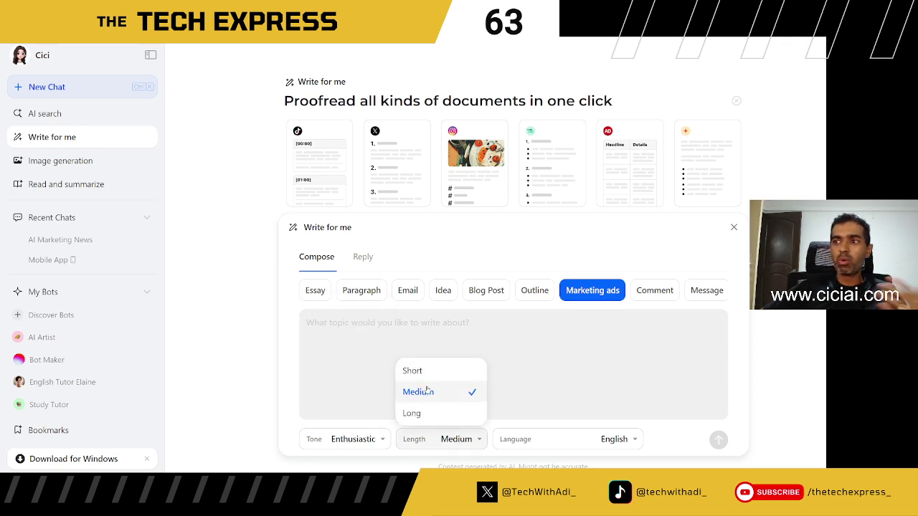
{"action": "left_click", "coordinate": [536, 356]}
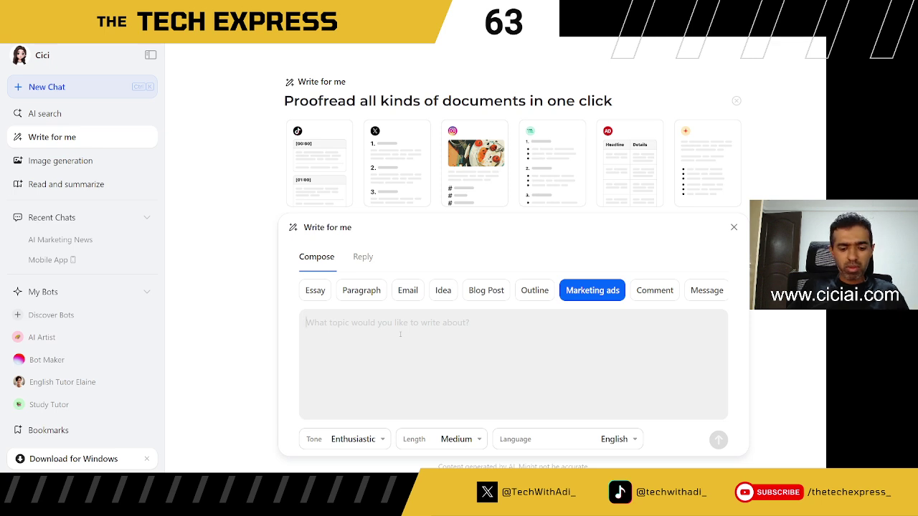
Step: Describe the 6-month Data Science Program and request a Facebook ad copy for it
{"action": "type", "text": "I am to create a marketing campaign for a "}
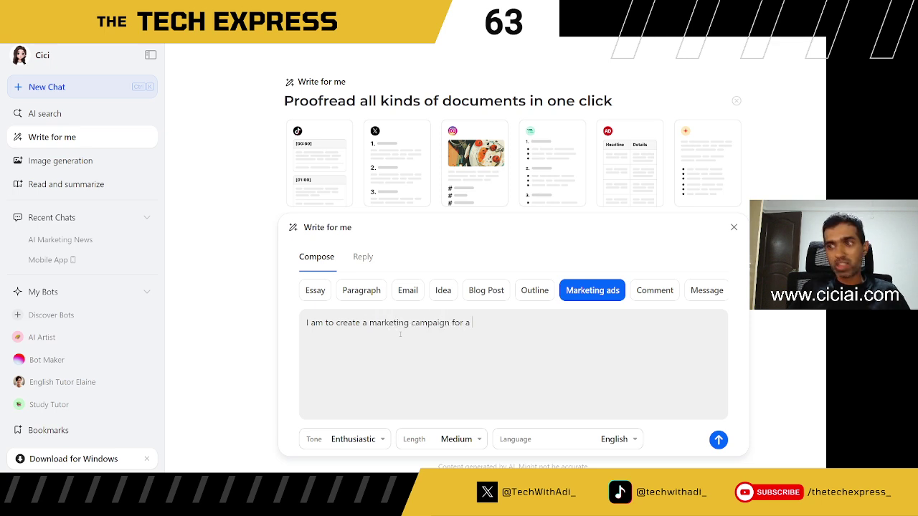
{"action": "type", "text": "6 Months Data"}
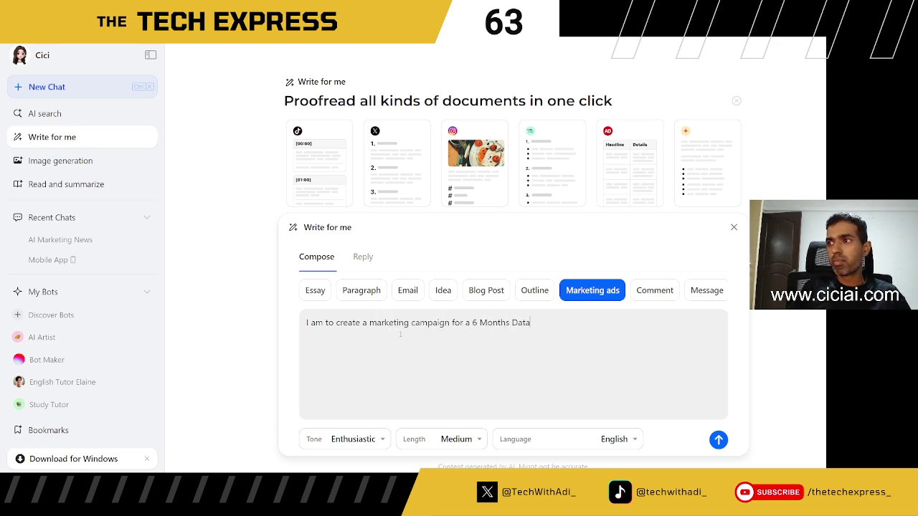
{"action": "type", "text": " Science Pro"}
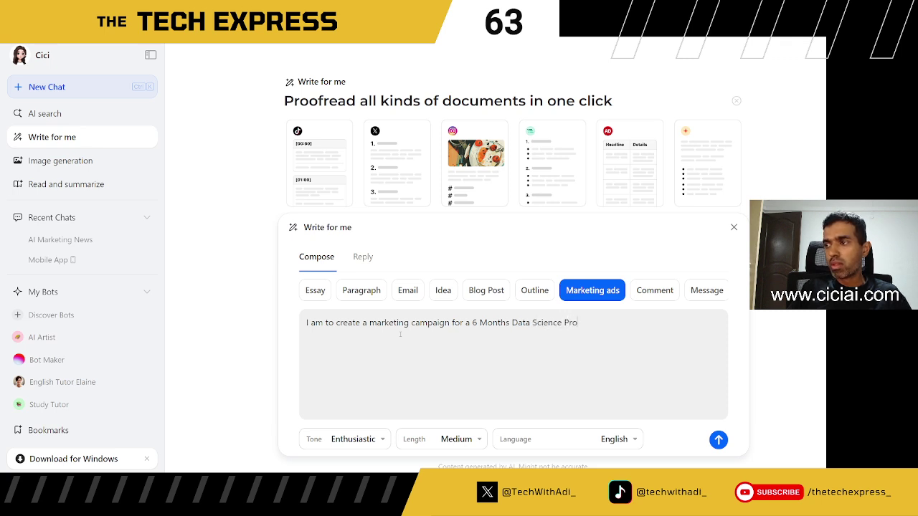
{"action": "type", "text": "gram that can be taken"}
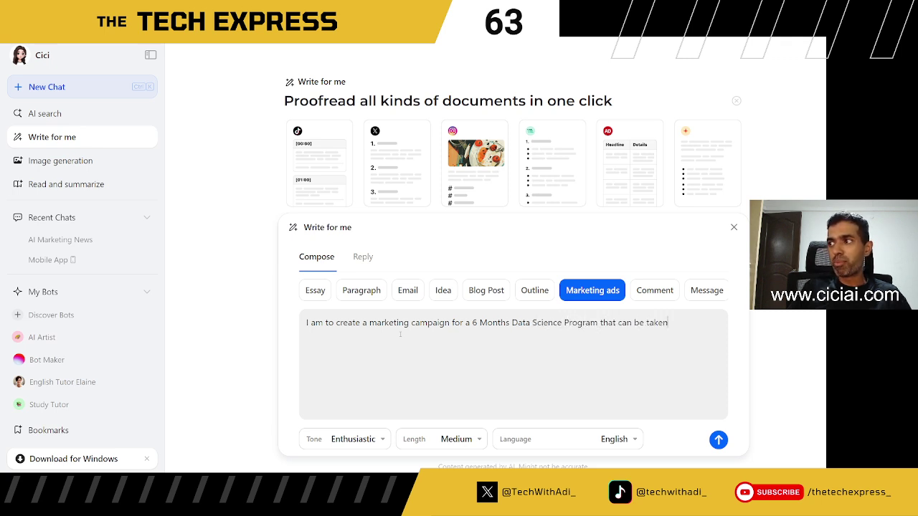
{"action": "type", "text": " up by p"}
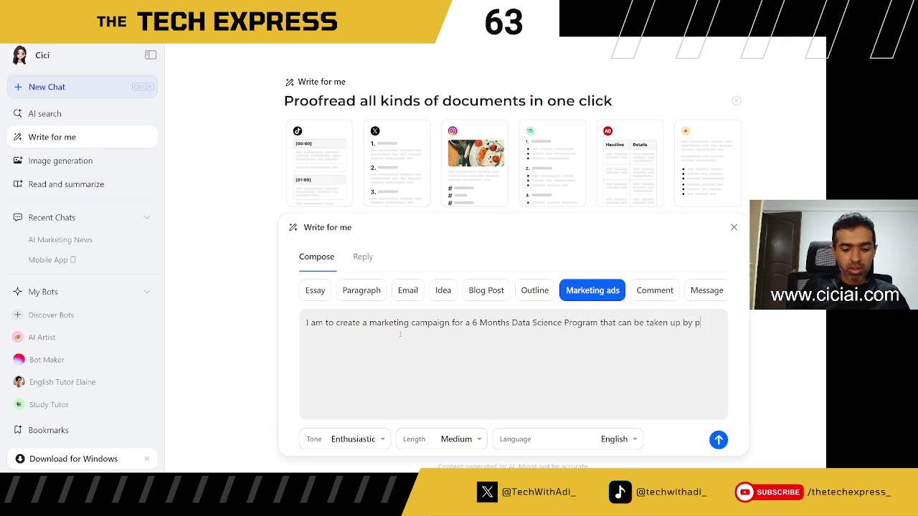
{"action": "type", "text": "rofessio"}
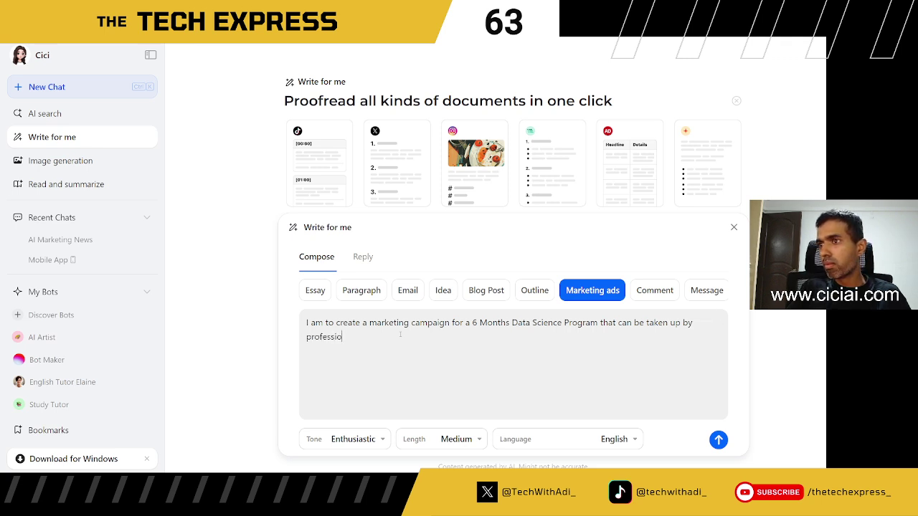
{"action": "type", "text": "nals. "}
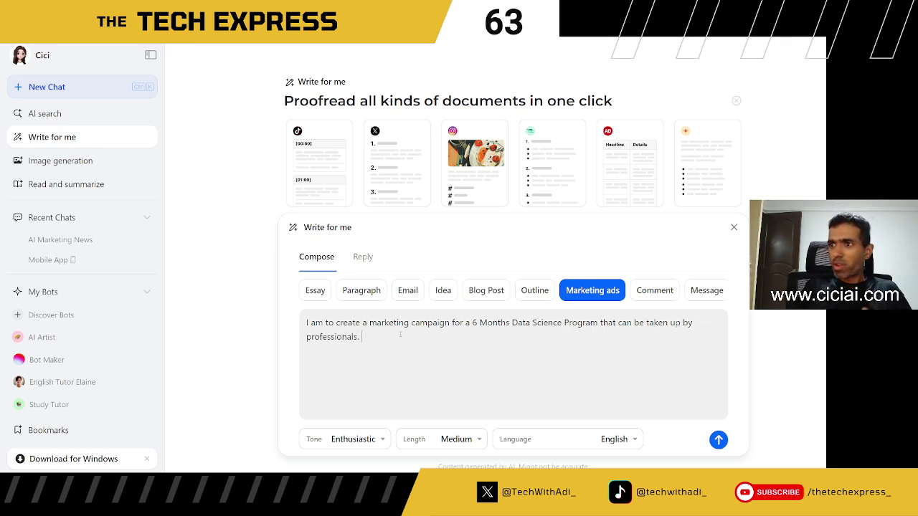
{"action": "type", "text": "The p"}
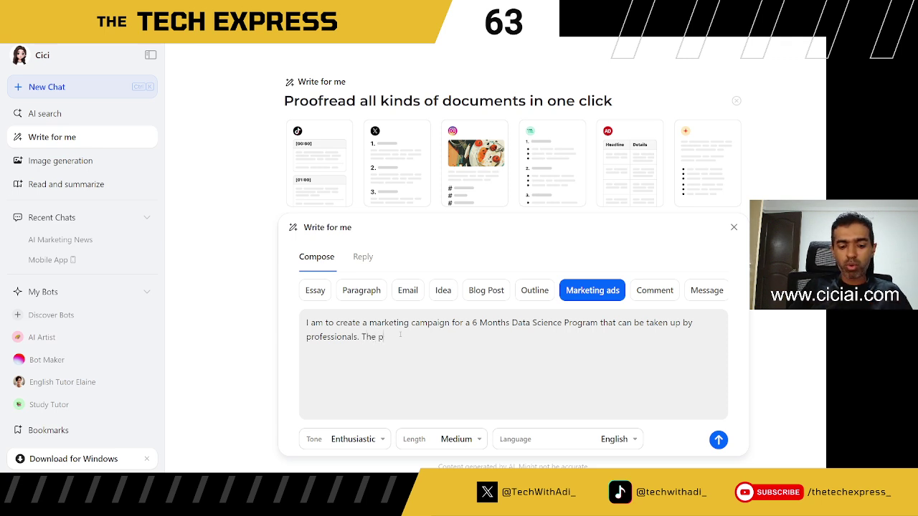
{"action": "type", "text": "rogram has"}
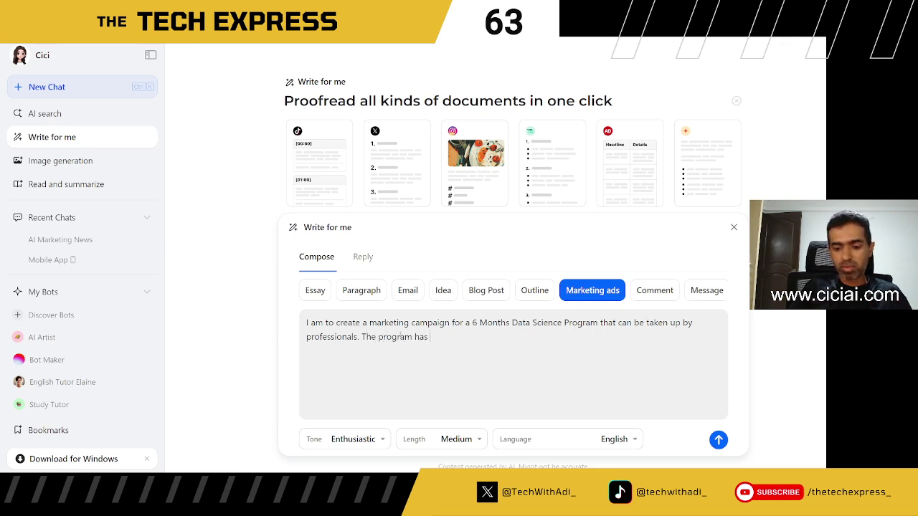
{"action": "type", "text": " 100 hours of live"}
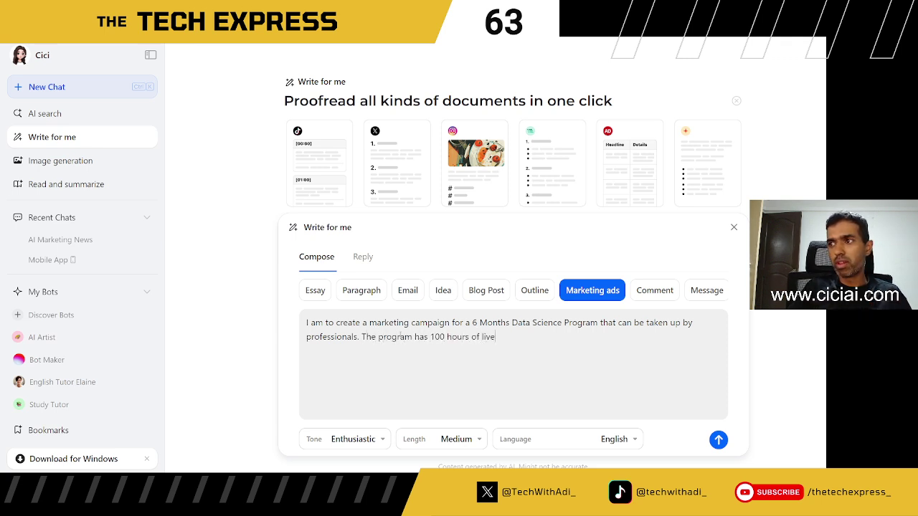
{"action": "type", "text": " teaching and cover"}
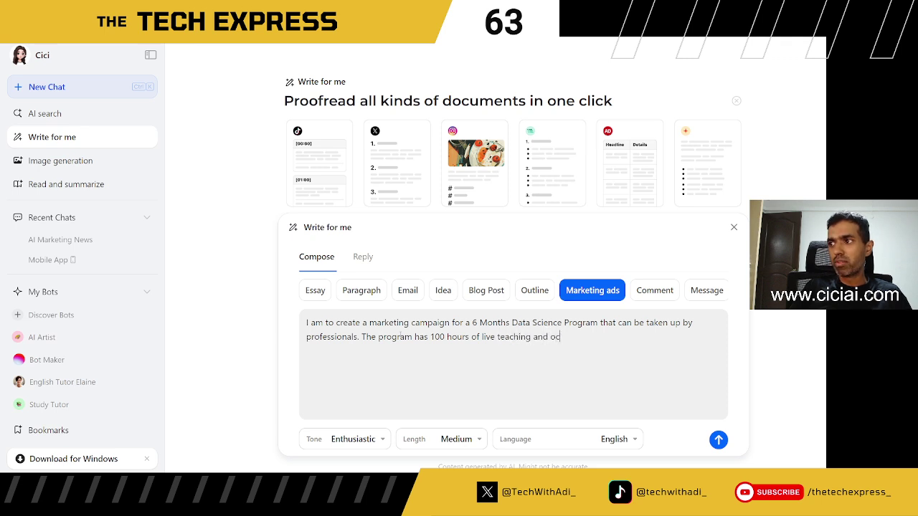
{"action": "type", "text": "s Mac"}
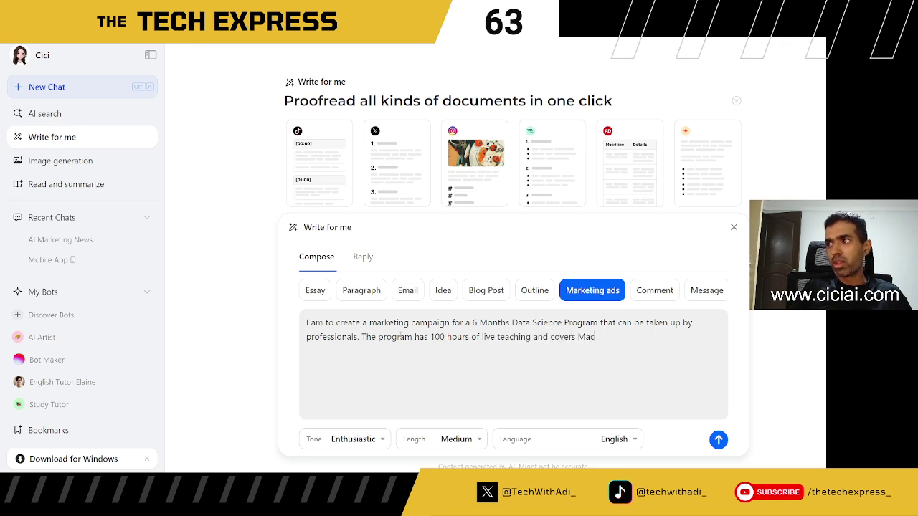
{"action": "type", "text": "hine Learning and SQL."}
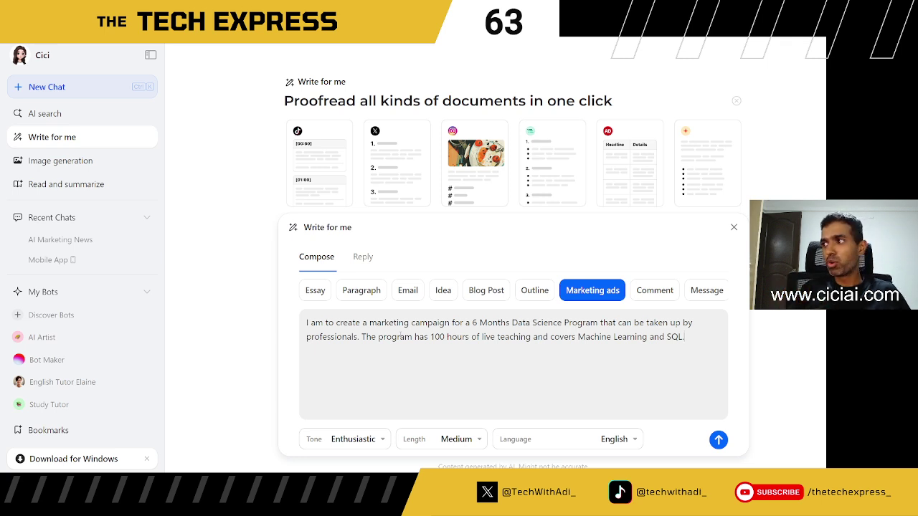
{"action": "type", "text": "Create a nice i"}
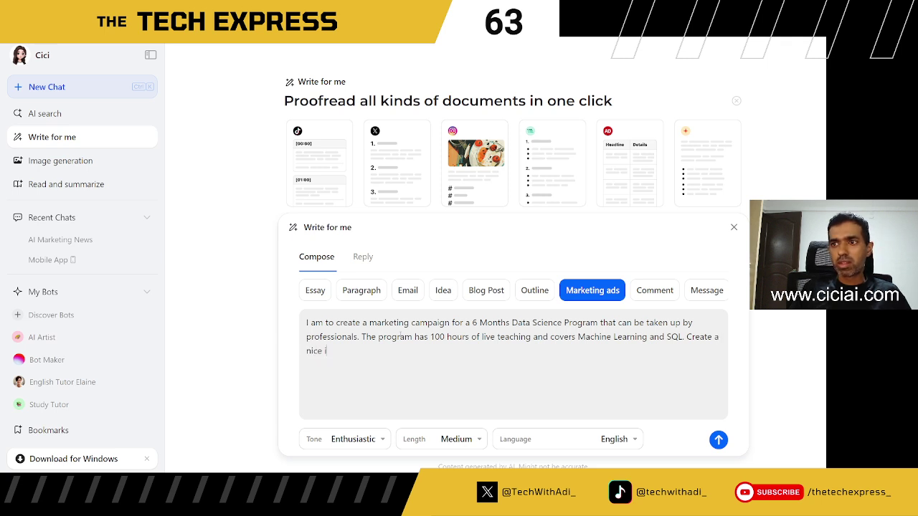
{"action": "type", "text": "facebook "}
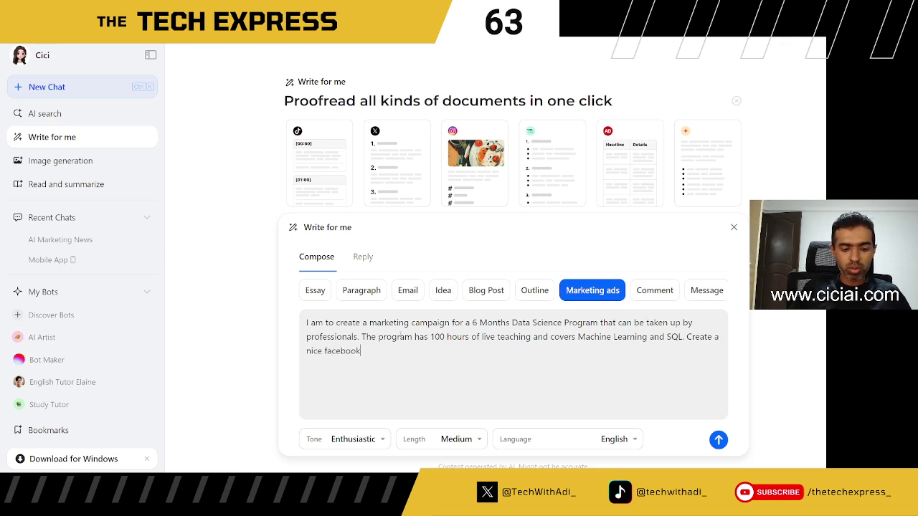
{"action": "type", "text": "ad copy for me."}
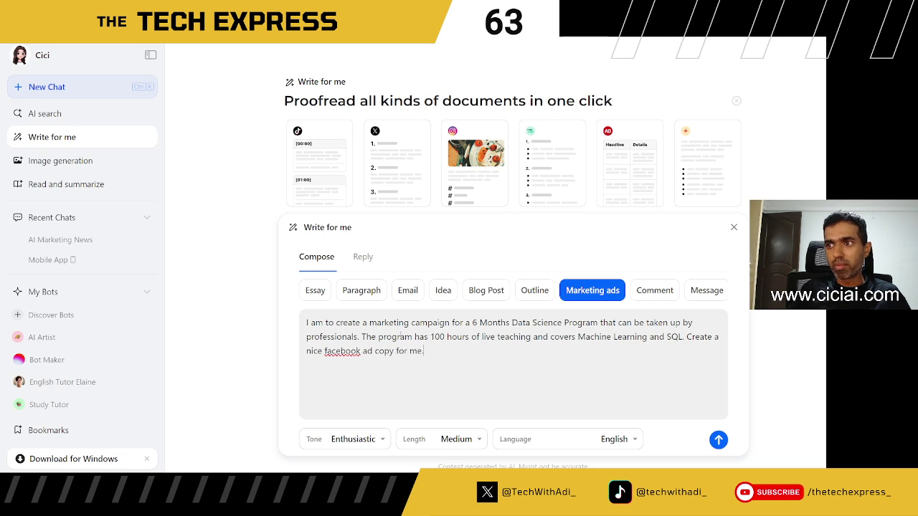
{"action": "key", "text": "Return"}
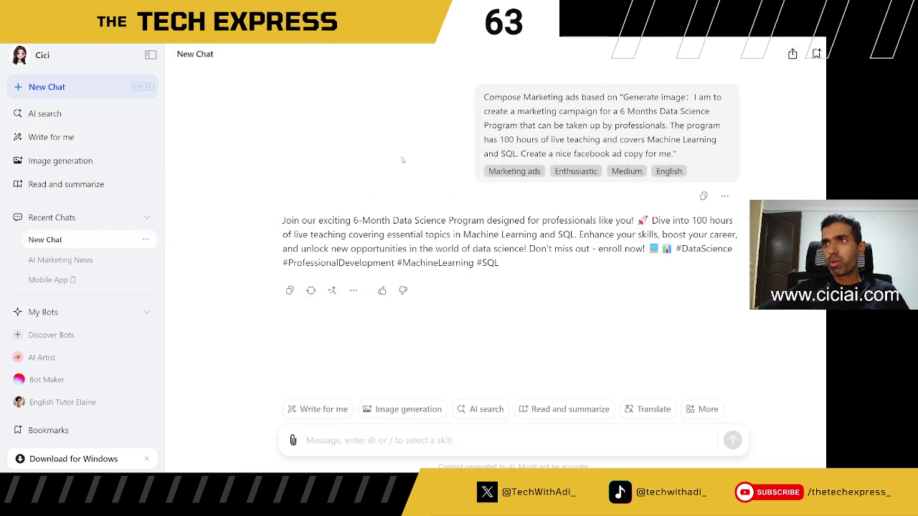
Step: Highlight the generated Facebook ad copy to read it
{"action": "left_click_drag", "start_coordinate": [502, 230], "coordinate": [282, 187]}
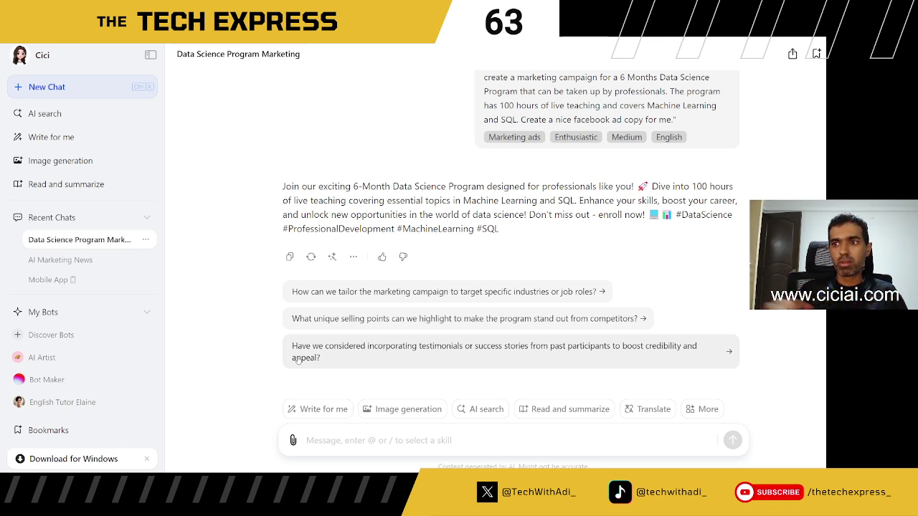
Step: In Image generation, load the ink-wash painting template, then delete its prompt text
{"action": "left_click", "coordinate": [72, 162]}
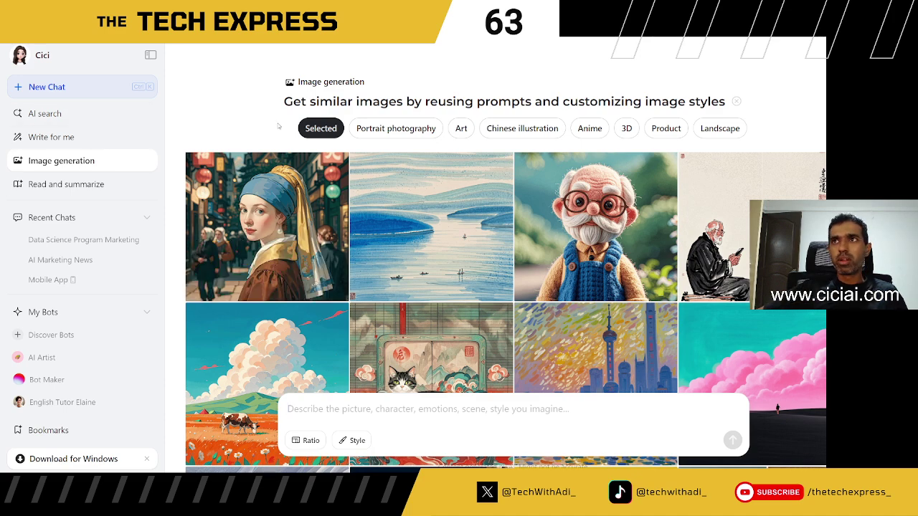
{"action": "mouse_move", "coordinate": [316, 198]}
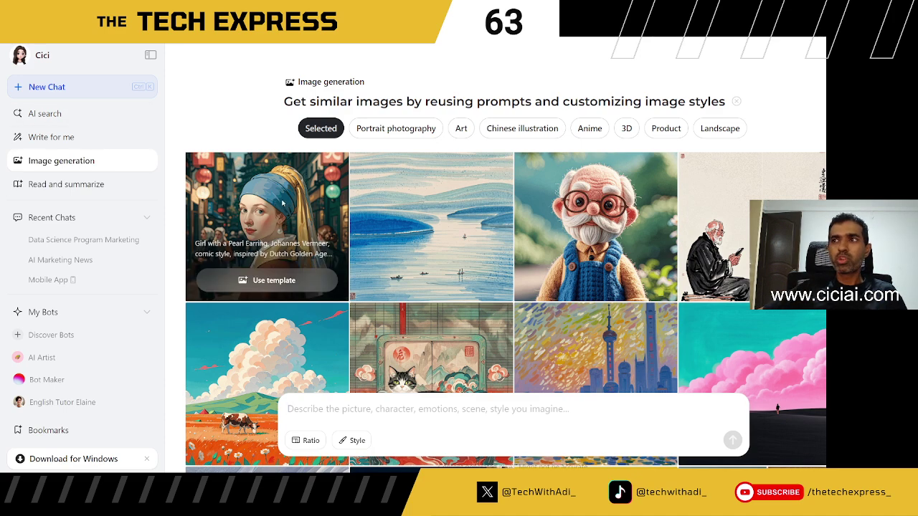
{"action": "mouse_move", "coordinate": [393, 214]}
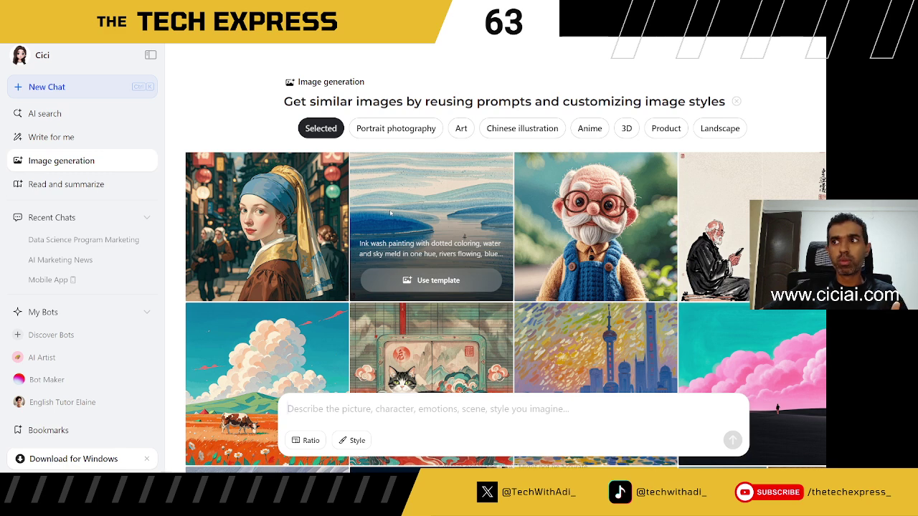
{"action": "left_click", "coordinate": [408, 282]}
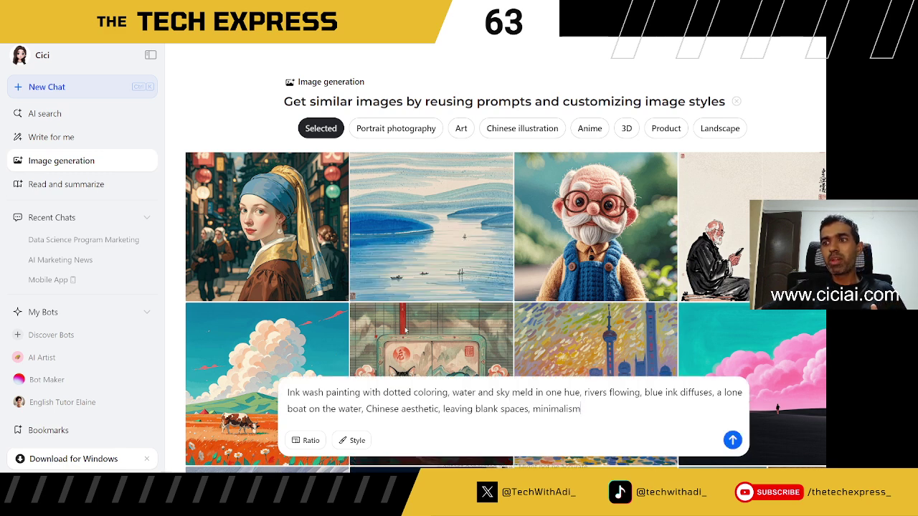
{"action": "mouse_move", "coordinate": [287, 393]}
{"action": "left_mouse_down"}
{"action": "mouse_move", "coordinate": [604, 406]}
{"action": "mouse_move", "coordinate": [299, 409]}
{"action": "mouse_move", "coordinate": [287, 393]}
{"action": "left_mouse_up"}
{"action": "left_click", "coordinate": [604, 406]}
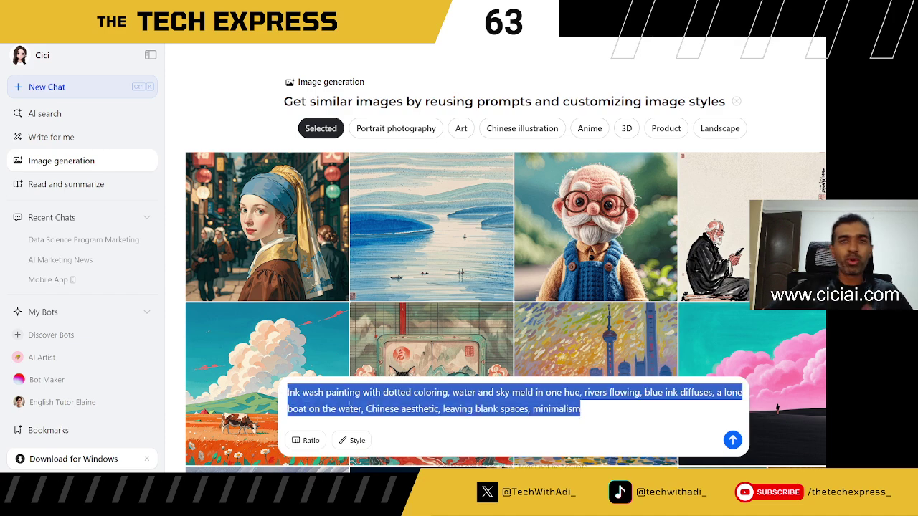
{"action": "key", "text": "BackSpace"}
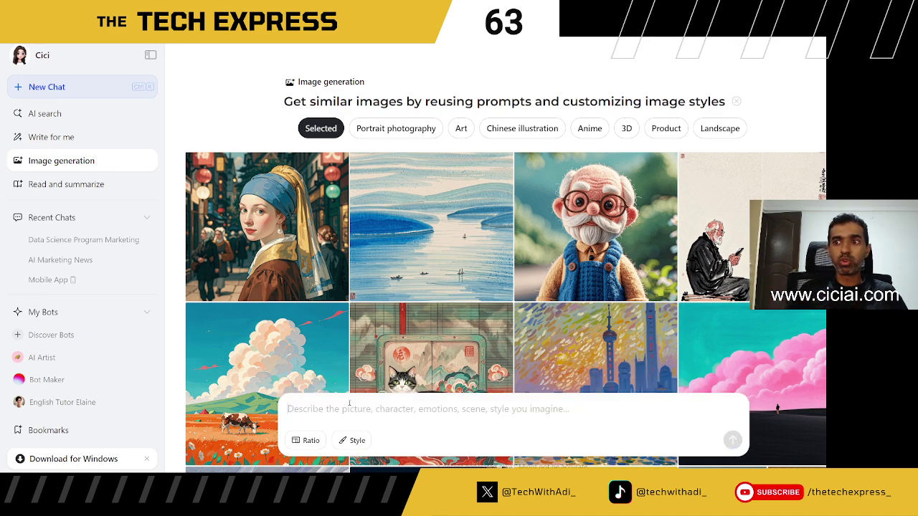
Step: Browse Portrait photography, Art, Chinese illustration, Anime and Product examples, ending on Anime
{"action": "left_click", "coordinate": [396, 129]}
{"action": "left_click", "coordinate": [461, 129]}
{"action": "left_click", "coordinate": [522, 129]}
{"action": "left_click", "coordinate": [589, 129]}
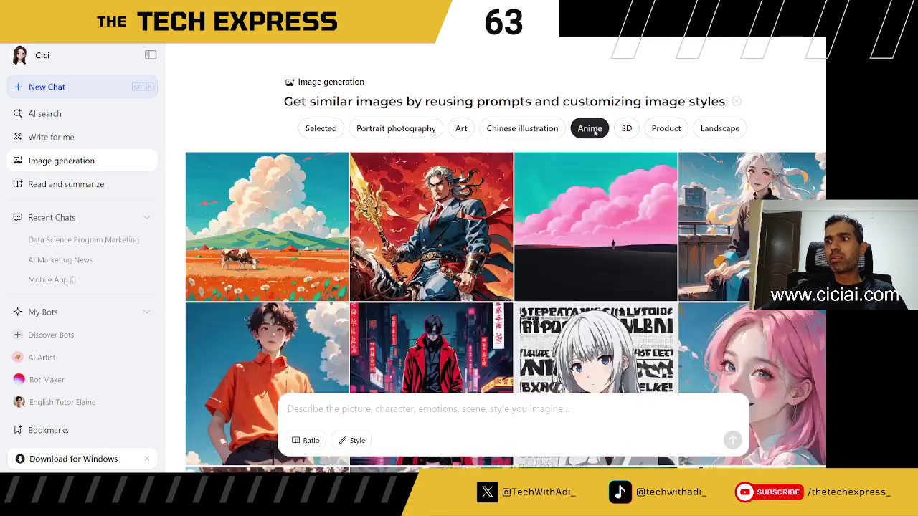
{"action": "left_click", "coordinate": [666, 129]}
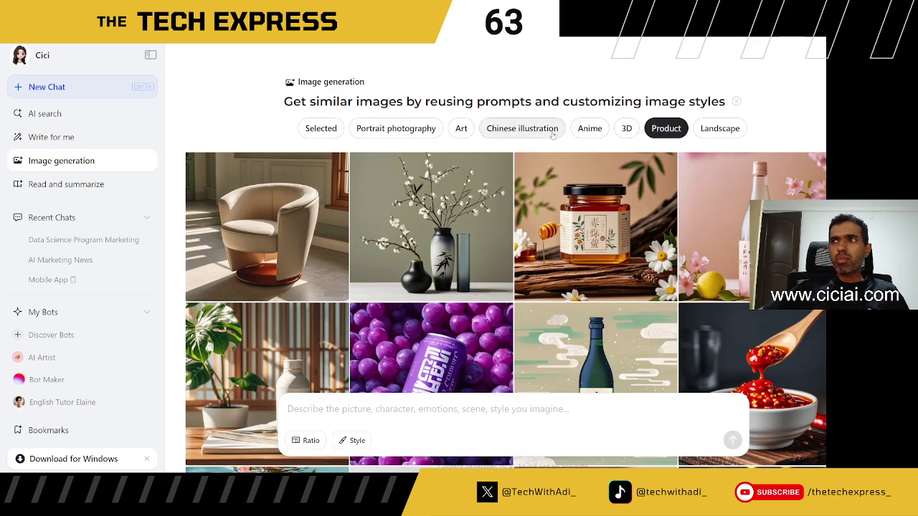
{"action": "scroll", "coordinate": [423, 261], "scroll_direction": "down", "scroll_amount": 2}
{"action": "scroll", "coordinate": [412, 265], "scroll_direction": "down", "scroll_amount": 2}
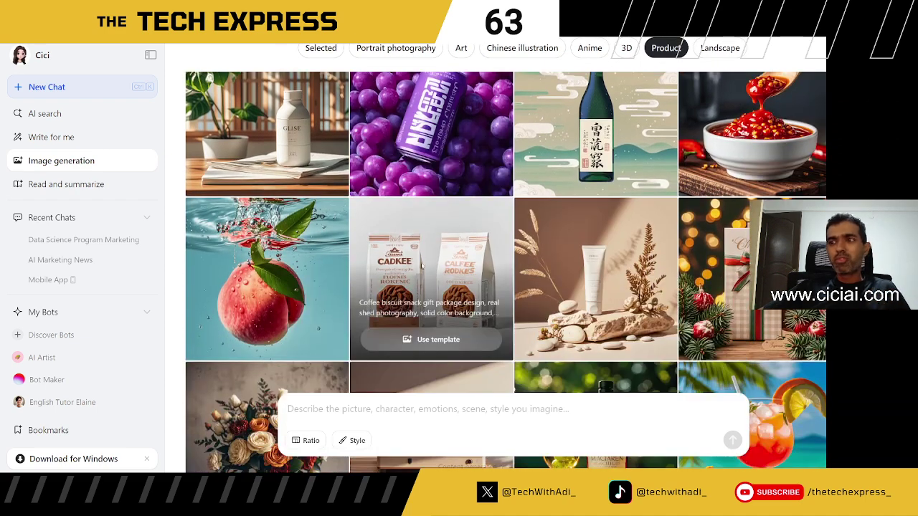
{"action": "scroll", "coordinate": [415, 255], "scroll_direction": "up", "scroll_amount": 3}
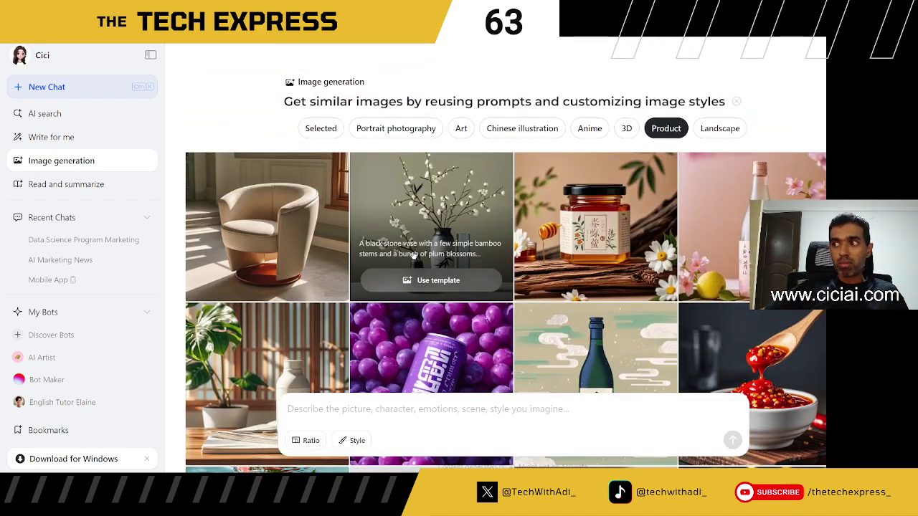
{"action": "scroll", "coordinate": [414, 255], "scroll_direction": "down", "scroll_amount": 2}
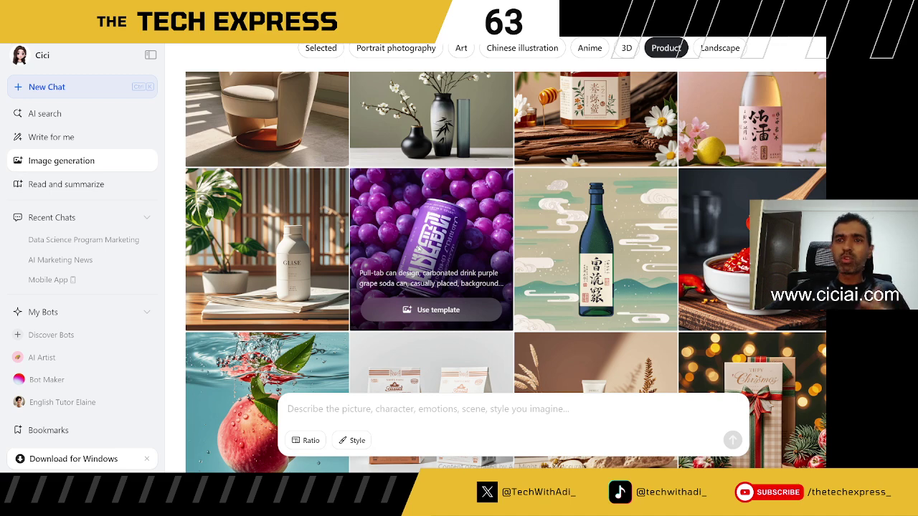
{"action": "scroll", "coordinate": [416, 251], "scroll_direction": "up", "scroll_amount": 2}
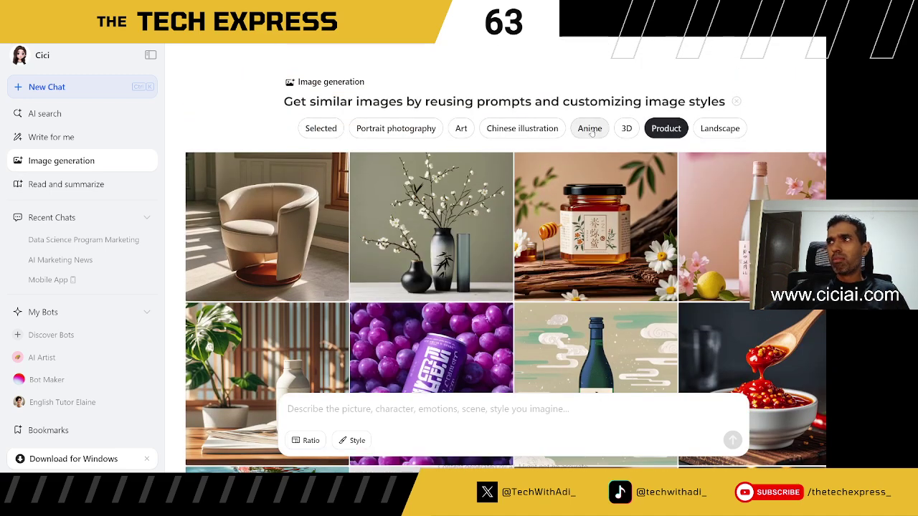
{"action": "left_click", "coordinate": [589, 129]}
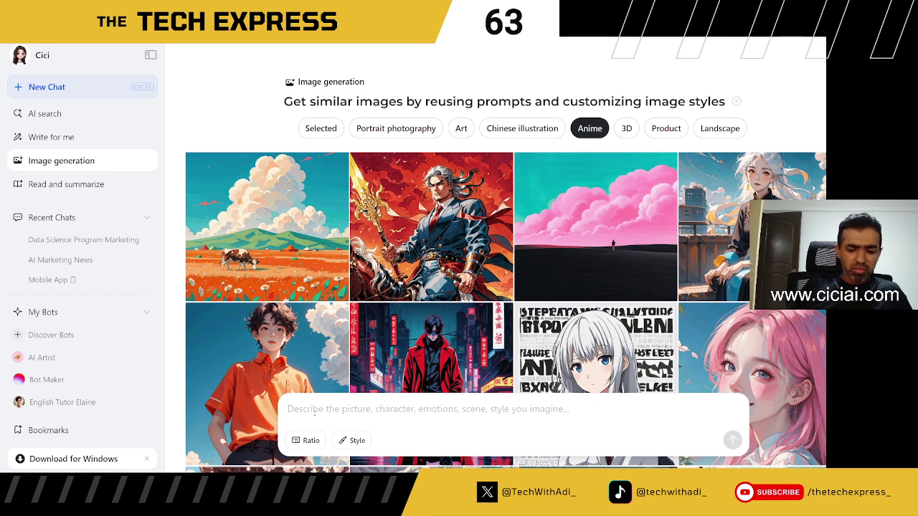
Step: Generate images from 'kyoto themed fighting scene with a girl wearing a red dress and long hair'
{"action": "type", "text": "kyo"}
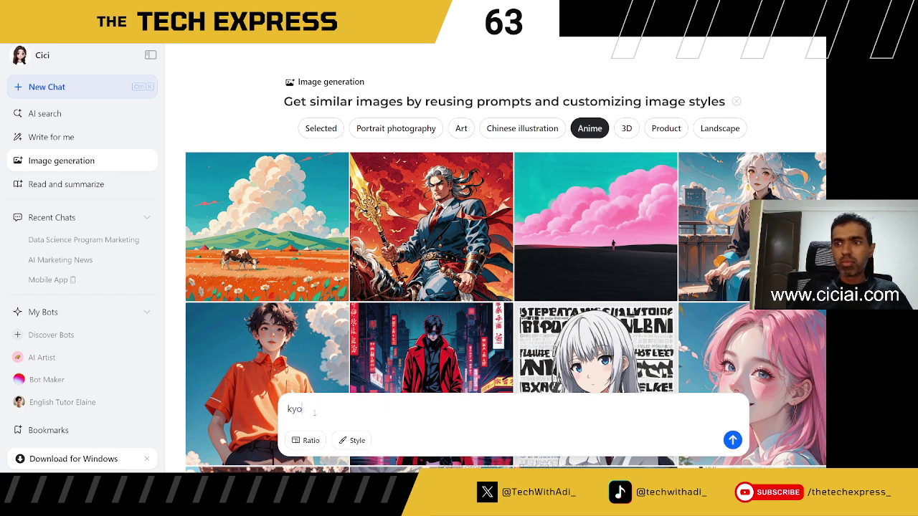
{"action": "type", "text": "to them"}
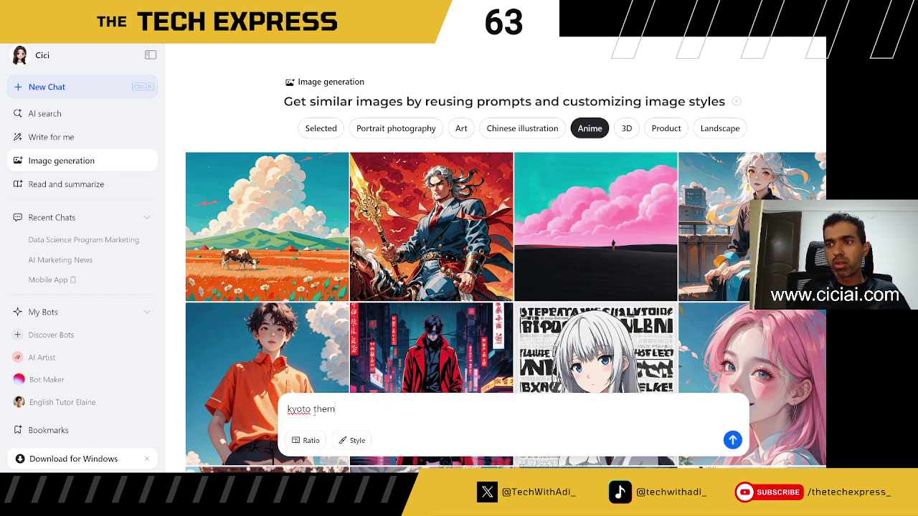
{"action": "type", "text": "ed figh"}
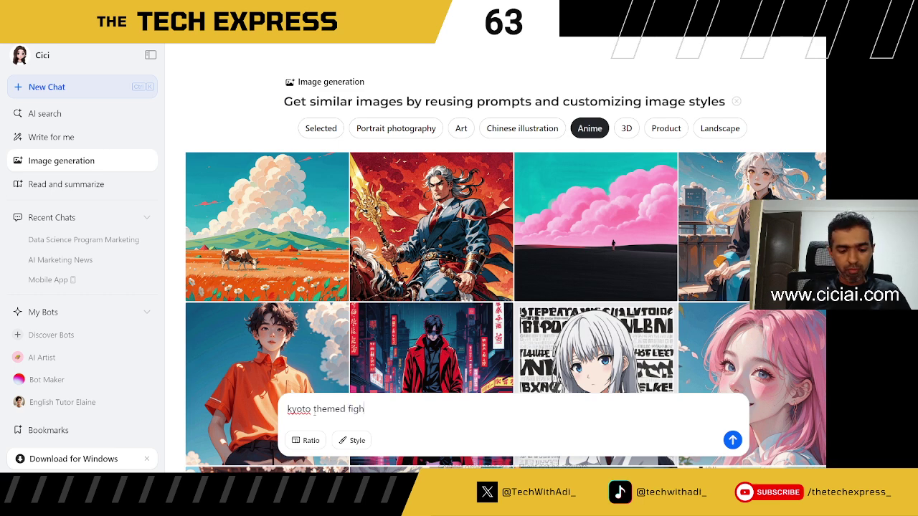
{"action": "type", "text": "ting scene with a "}
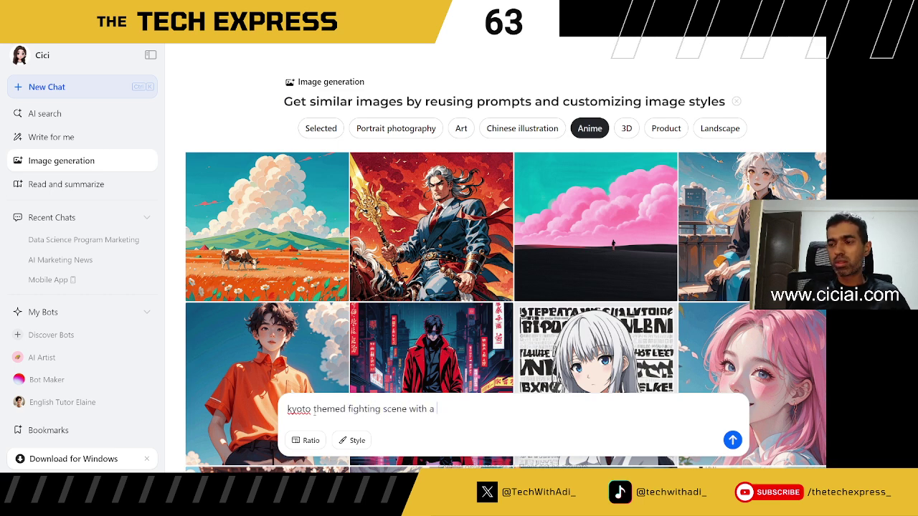
{"action": "type", "text": "gi"}
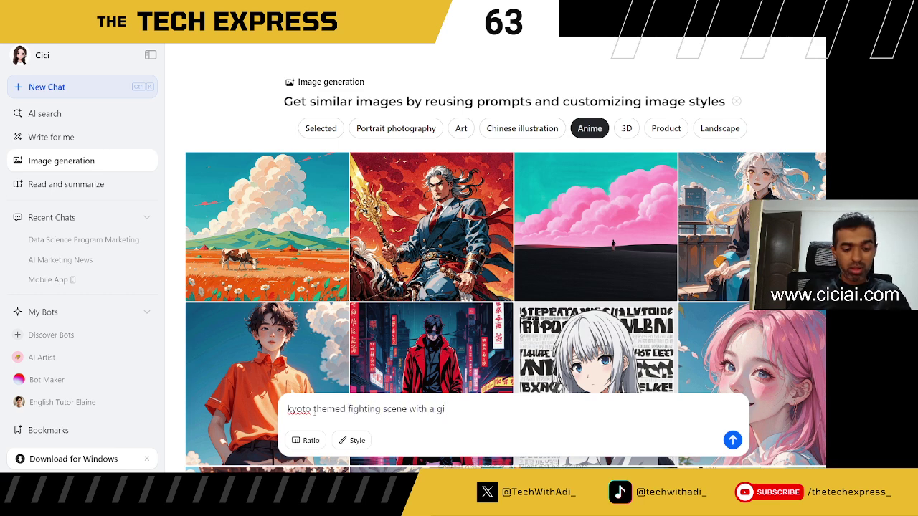
{"action": "type", "text": "rl wearing a re"}
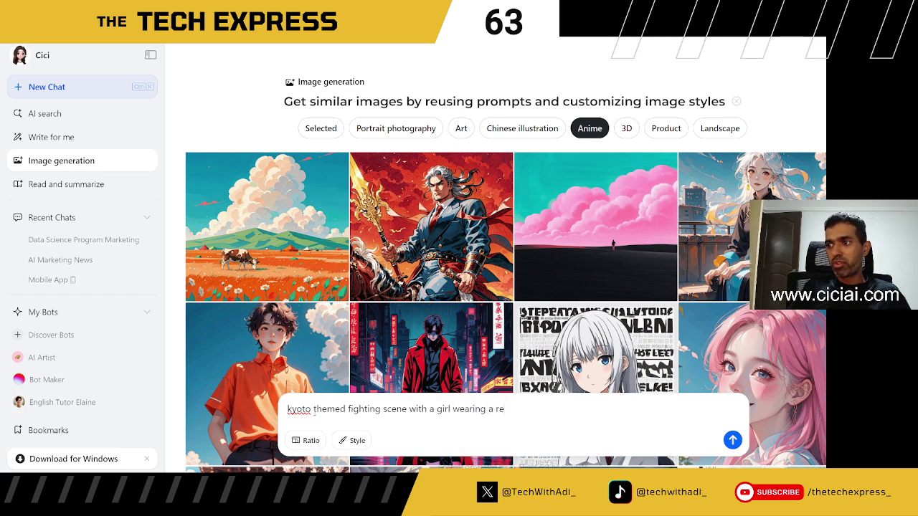
{"action": "type", "text": "d dress and long hair"}
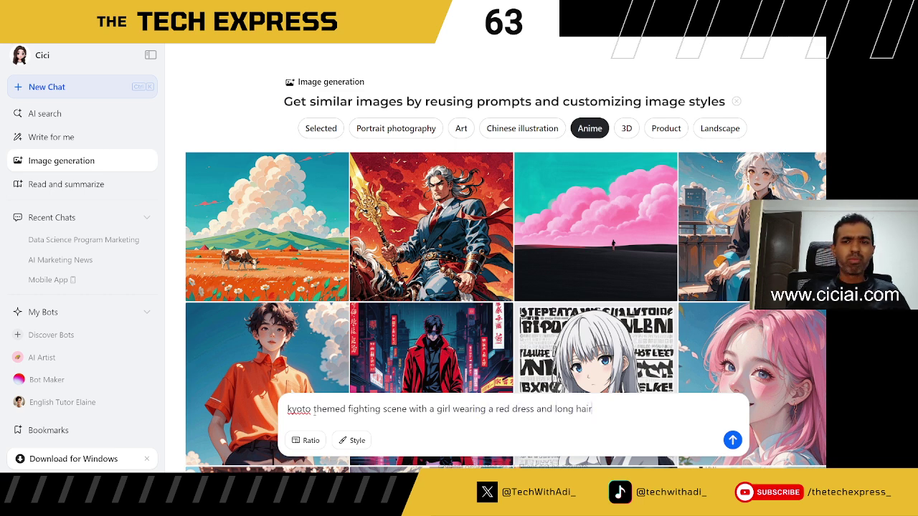
{"action": "key", "text": "Return"}
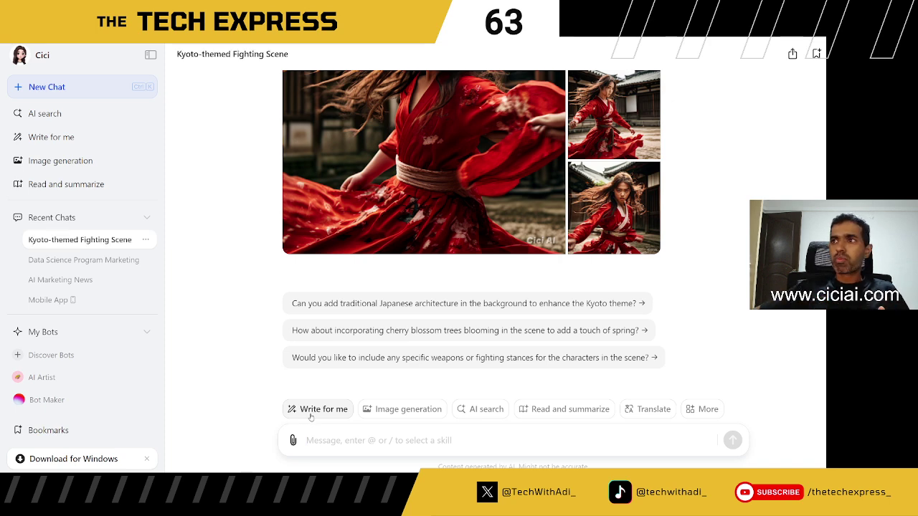
Step: Scroll up through the chat to view all four red-dress girl variations
{"action": "scroll", "coordinate": [473, 287], "scroll_direction": "up", "scroll_amount": 2}
{"action": "scroll", "coordinate": [604, 273], "scroll_direction": "up", "scroll_amount": 2}
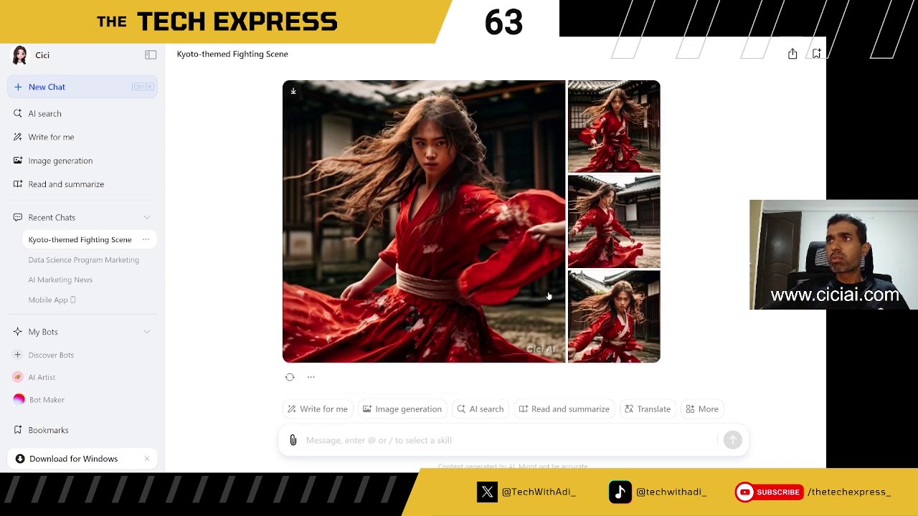
{"action": "scroll", "coordinate": [668, 253], "scroll_direction": "up", "scroll_amount": 1}
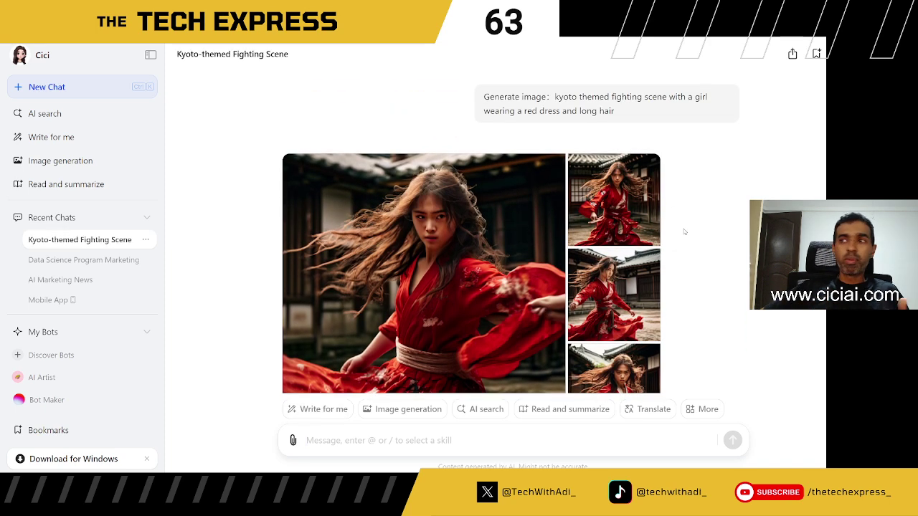
{"action": "scroll", "coordinate": [423, 223], "scroll_direction": "down", "scroll_amount": 2}
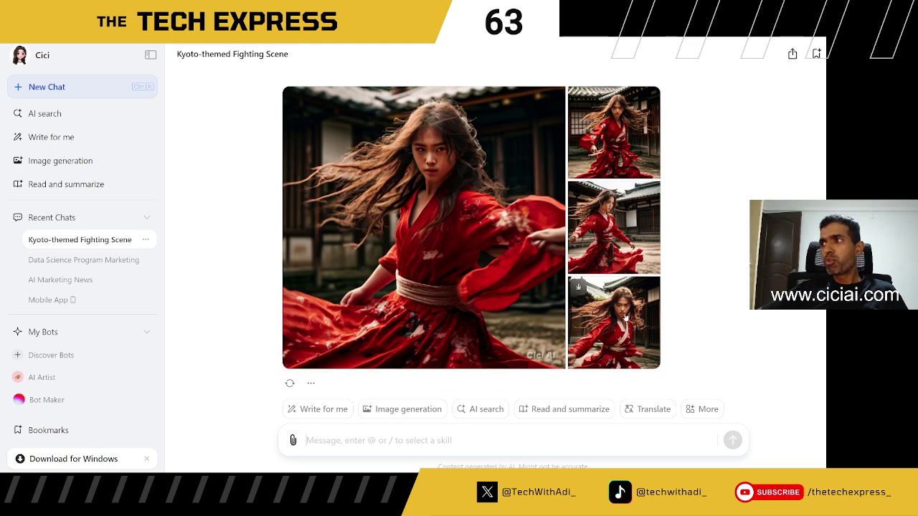
{"action": "left_click", "coordinate": [608, 140]}
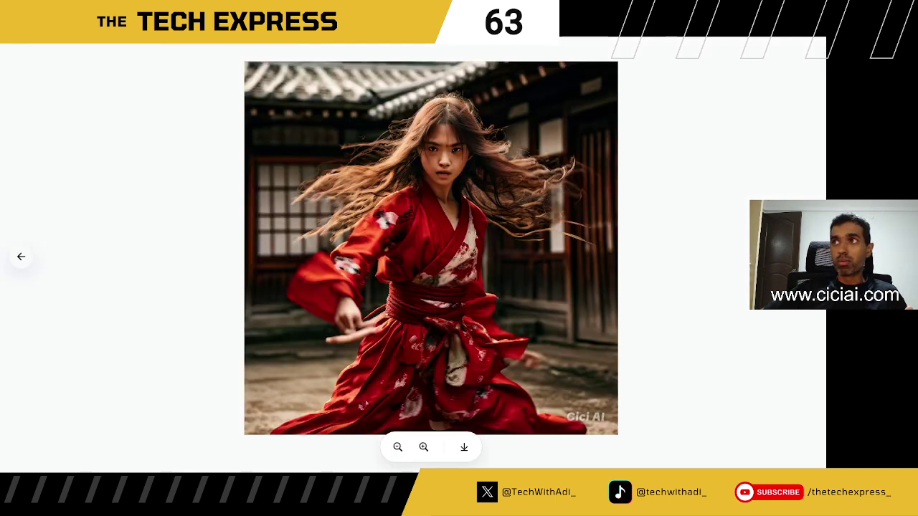
{"action": "key", "text": "Left"}
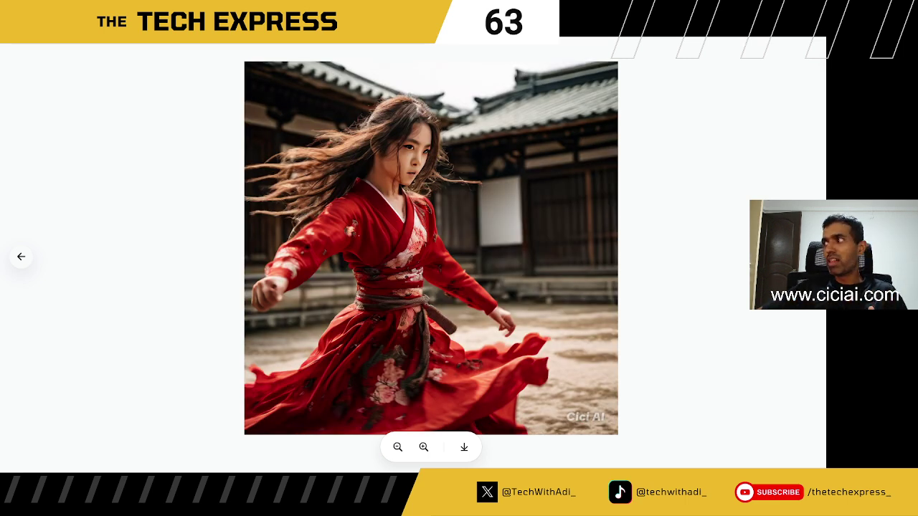
{"action": "key", "text": "Left"}
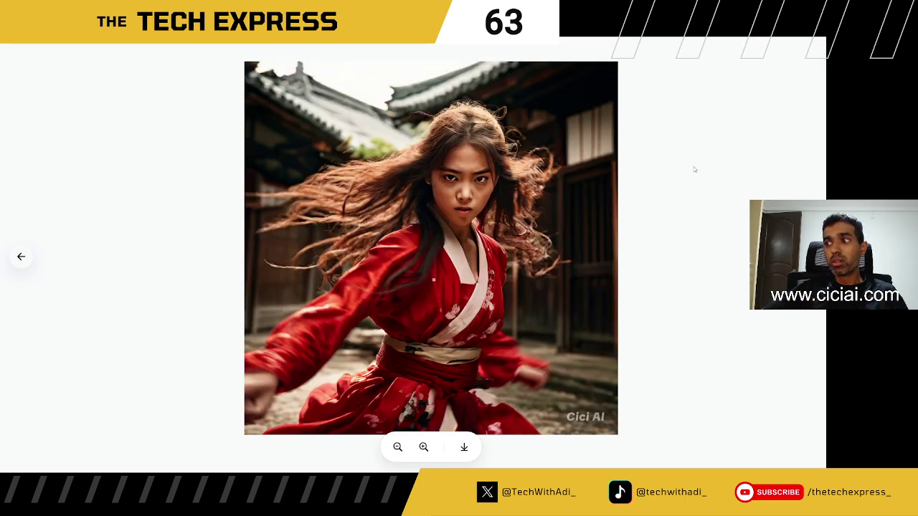
{"action": "left_click", "coordinate": [694, 166]}
{"action": "scroll", "coordinate": [459, 290], "scroll_direction": "down", "scroll_amount": 2}
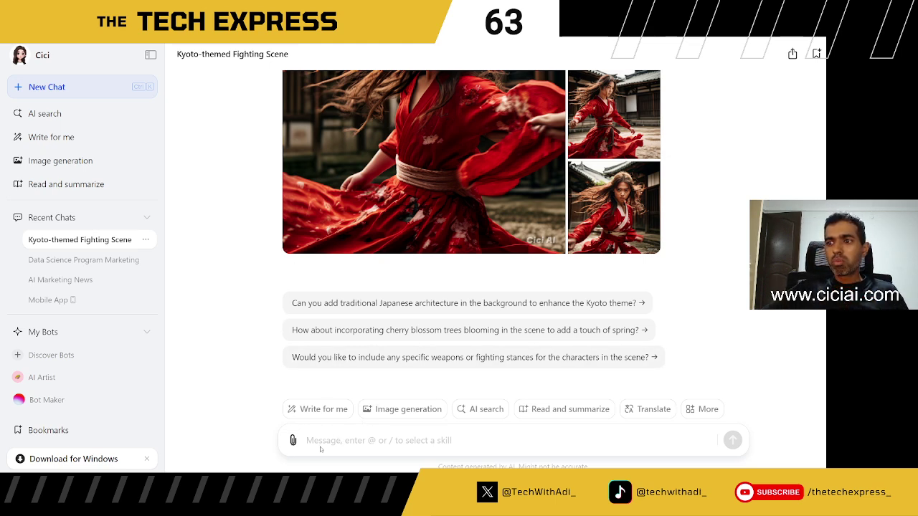
Step: Ask Cici to add a katana to the Kyoto image, with the girl holding it
{"action": "left_click", "coordinate": [333, 441]}
{"action": "type", "text": "Can you "}
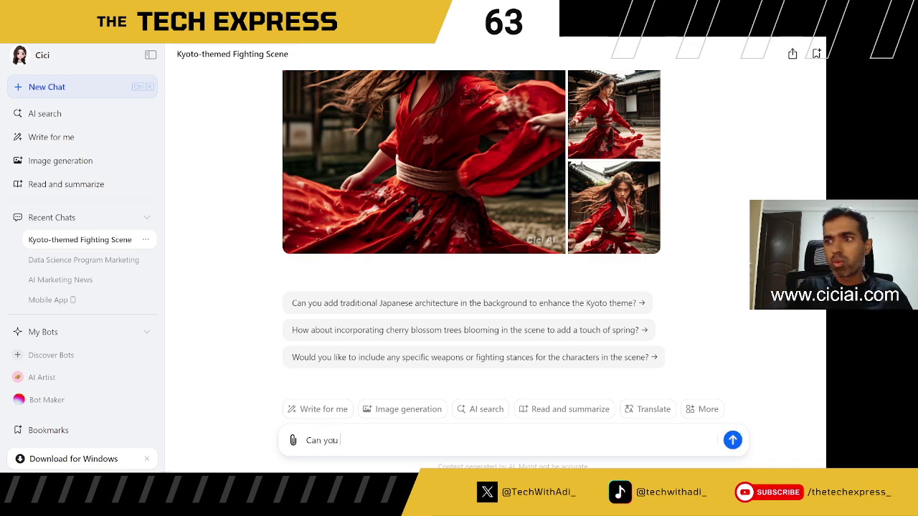
{"action": "type", "text": "add a katana or a sword"}
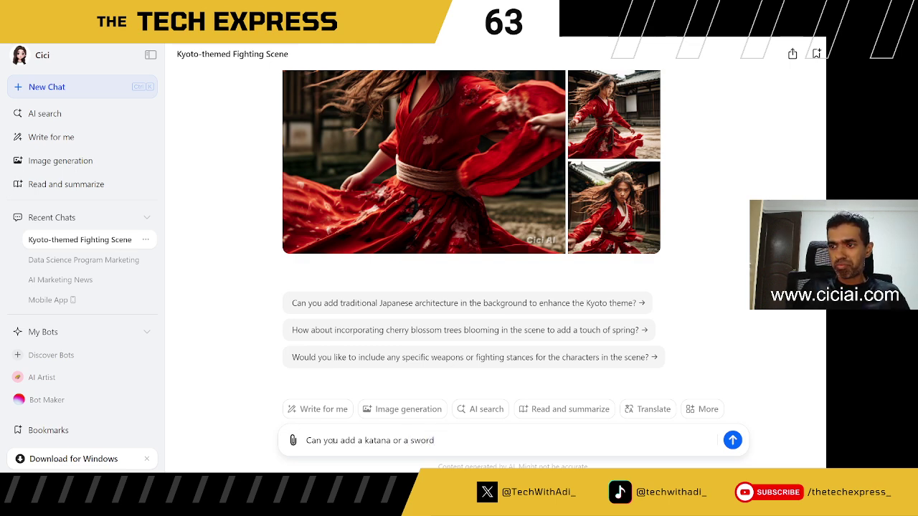
{"action": "type", "text": " in the imag"}
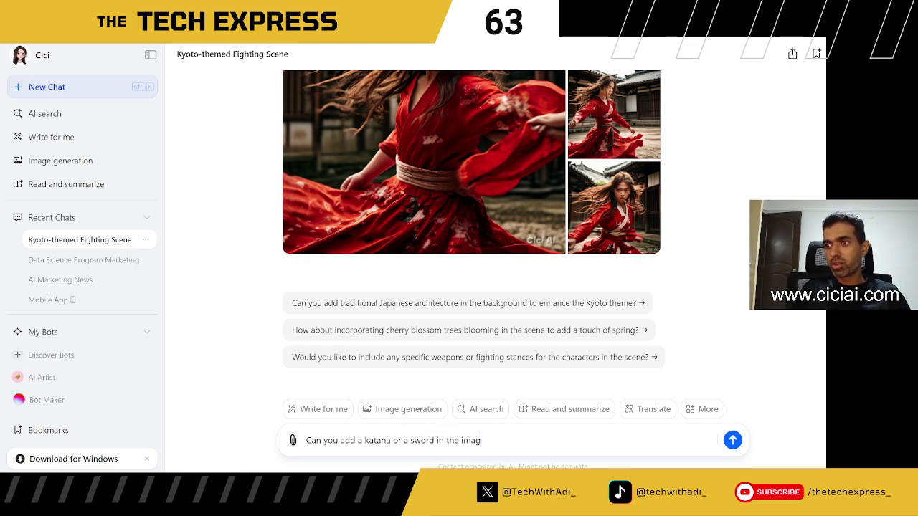
{"action": "type", "text": "e and the girl show "}
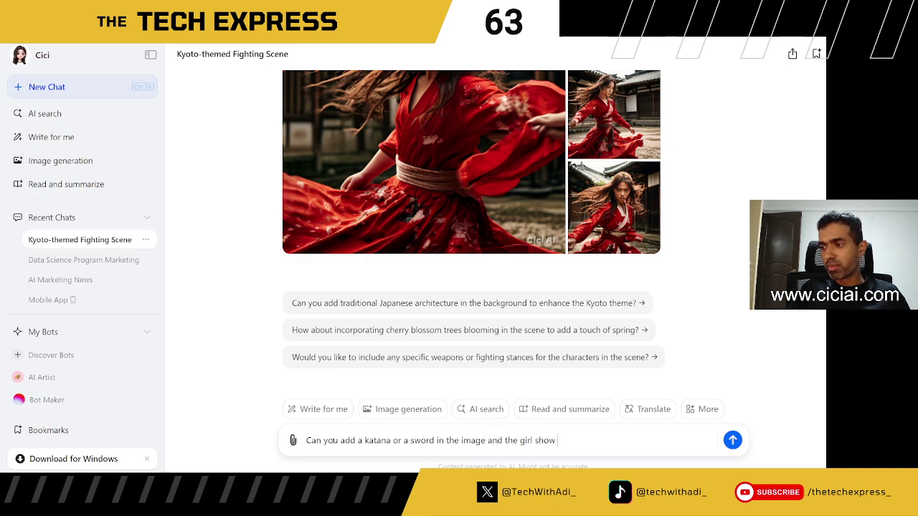
{"action": "type", "text": "be holding the katana"}
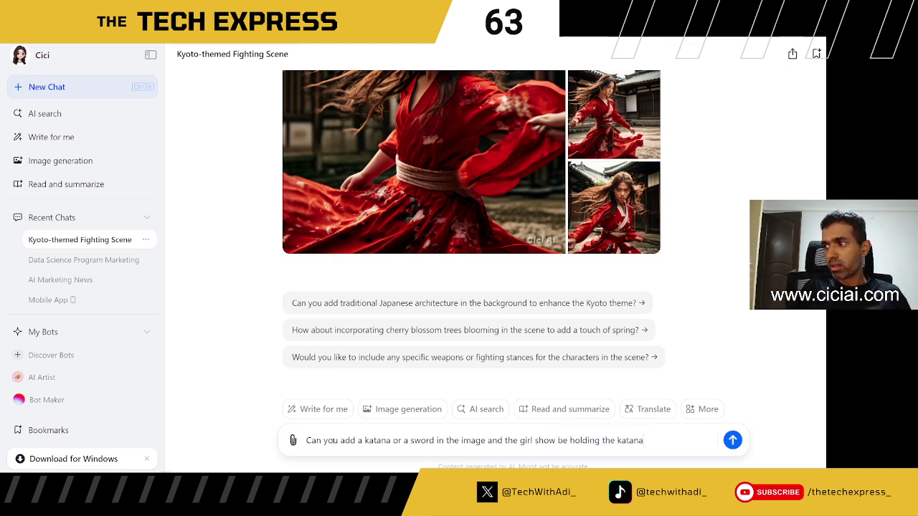
{"action": "key", "text": "Return"}
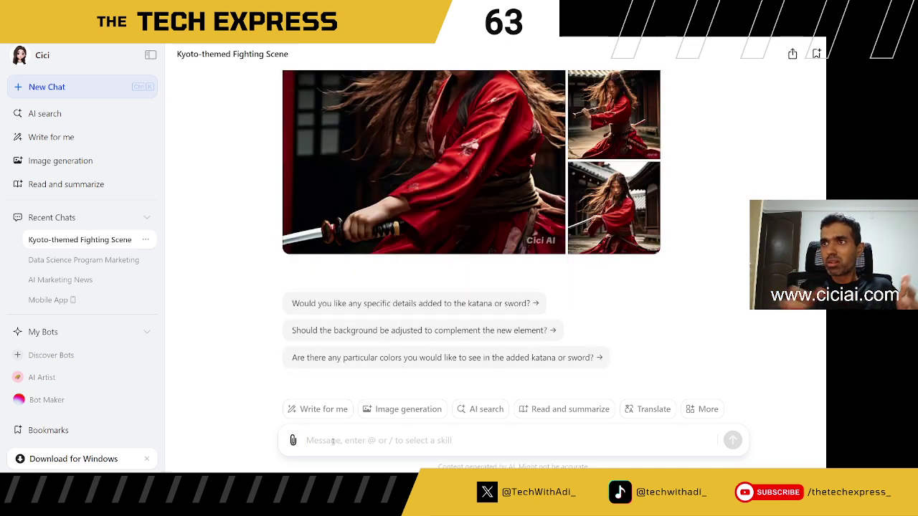
{"action": "scroll", "coordinate": [459, 323], "scroll_direction": "up", "scroll_amount": 2}
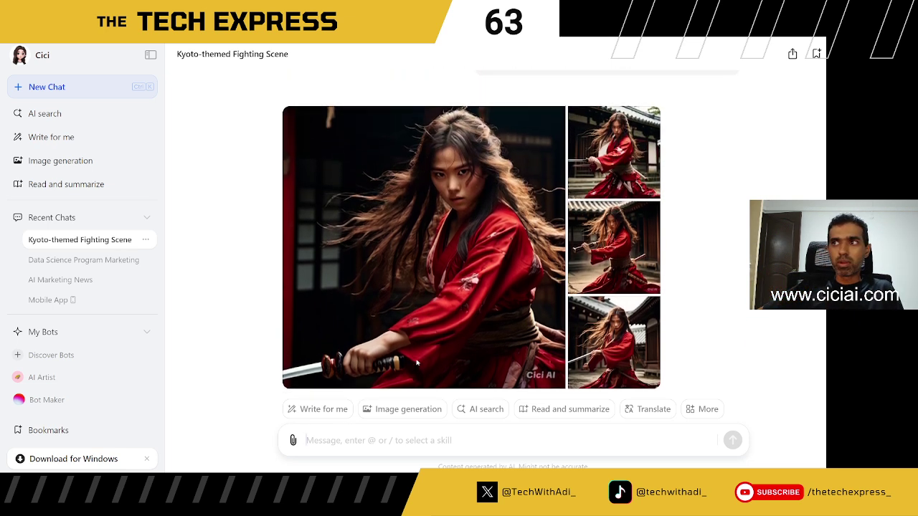
{"action": "left_click", "coordinate": [595, 249]}
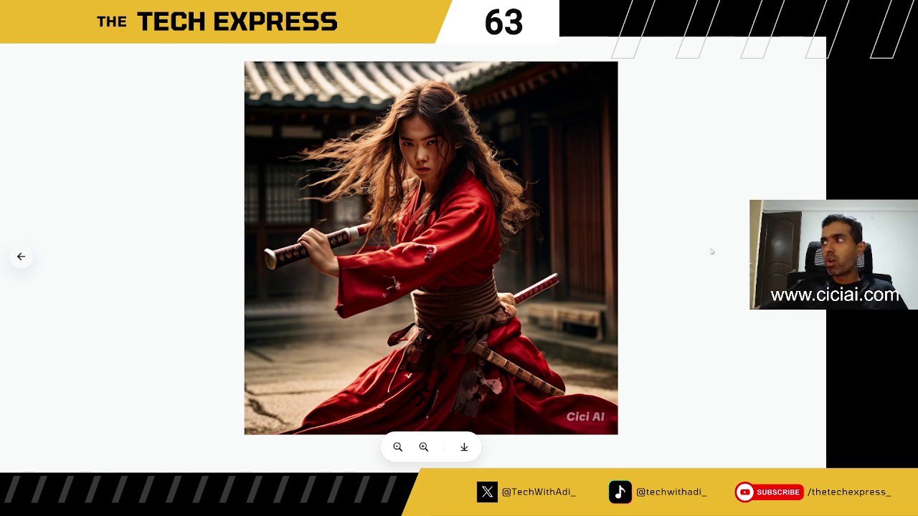
{"action": "key", "text": "Right"}
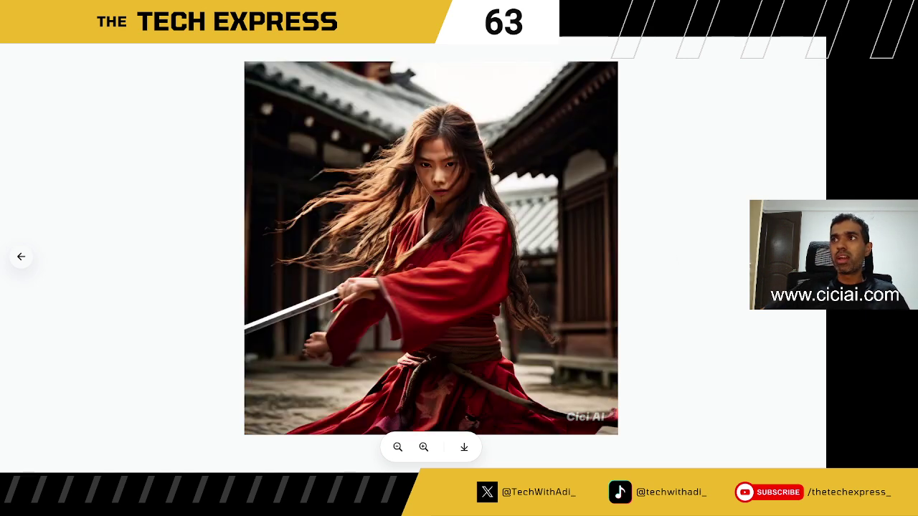
{"action": "key", "text": "Escape"}
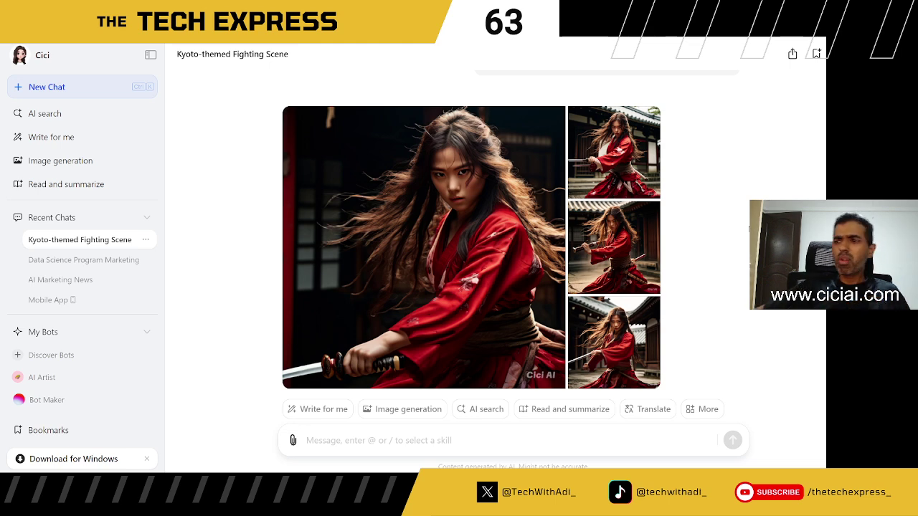
{"action": "scroll", "coordinate": [543, 260], "scroll_direction": "down", "scroll_amount": 2}
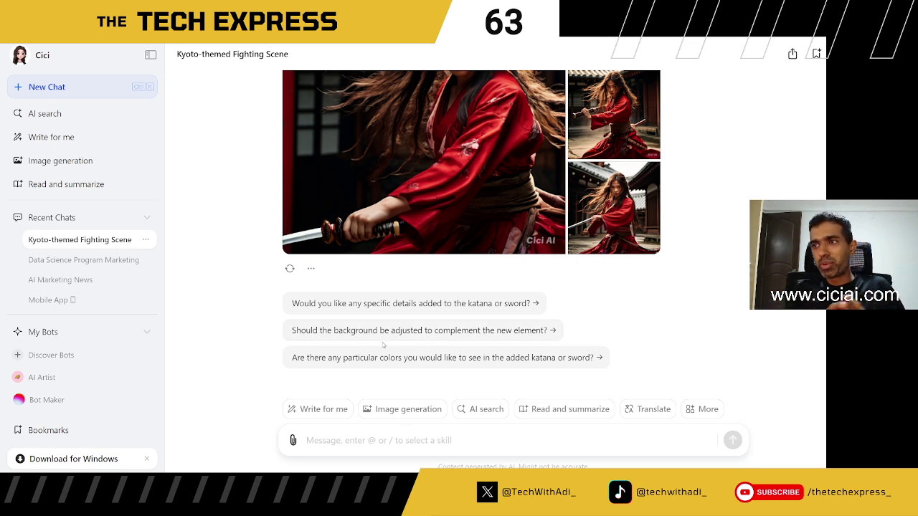
Step: Request that the girl's dress in the image be changed to steel blue
{"action": "left_click", "coordinate": [354, 439]}
{"action": "type", "text": "can you "}
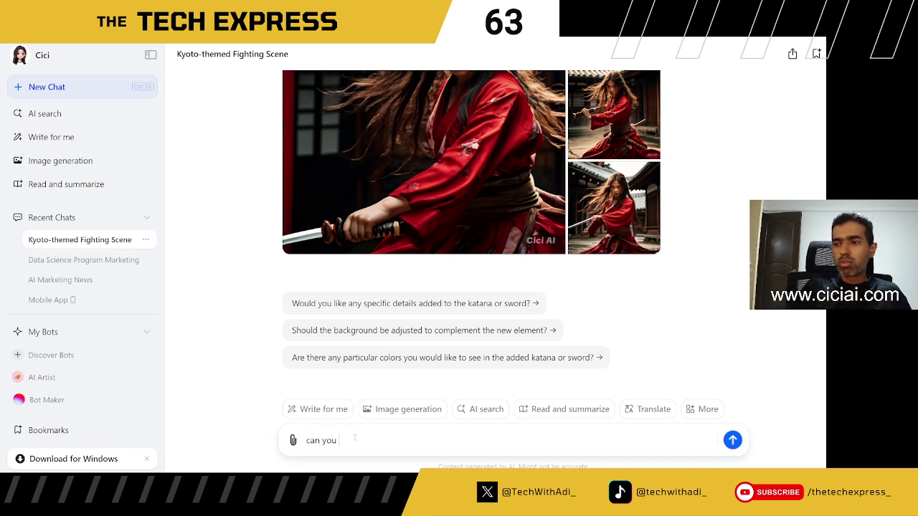
{"action": "type", "text": "change the girls "}
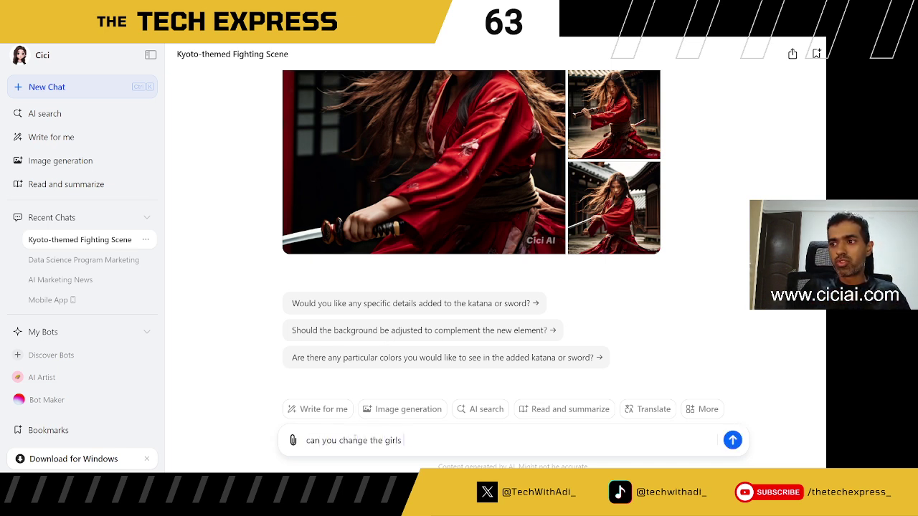
{"action": "type", "text": "dress in the image "}
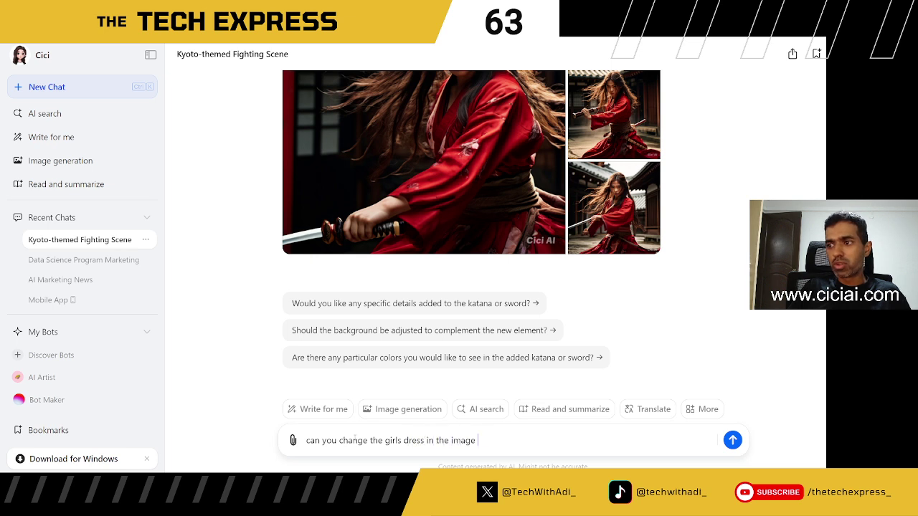
{"action": "type", "text": "to stell blue"}
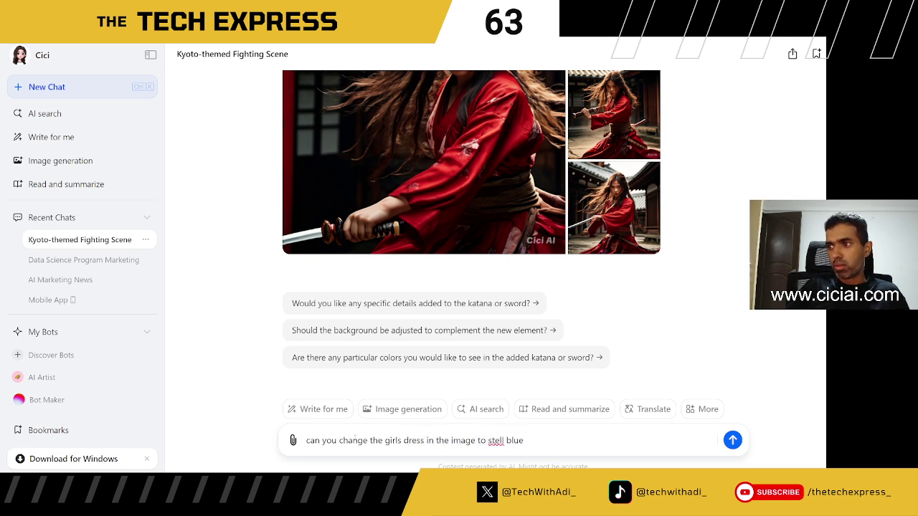
{"action": "type", "text": "."}
{"action": "key", "text": "Return"}
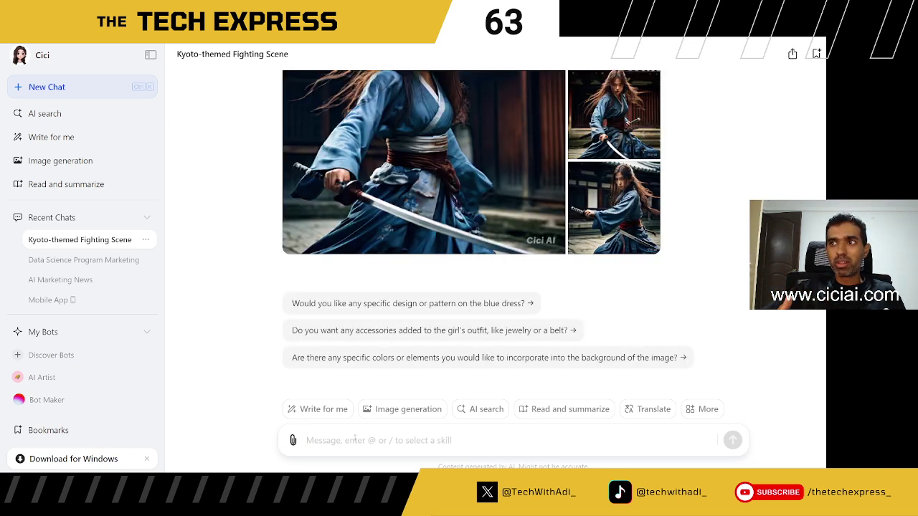
{"action": "scroll", "coordinate": [431, 286], "scroll_direction": "up", "scroll_amount": 2}
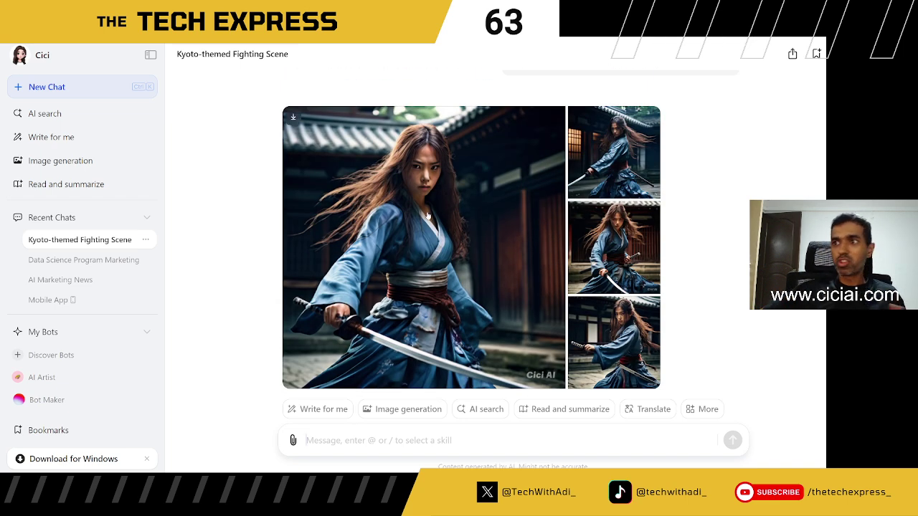
{"action": "scroll", "coordinate": [427, 215], "scroll_direction": "up", "scroll_amount": 3}
{"action": "scroll", "coordinate": [419, 226], "scroll_direction": "down", "scroll_amount": 3}
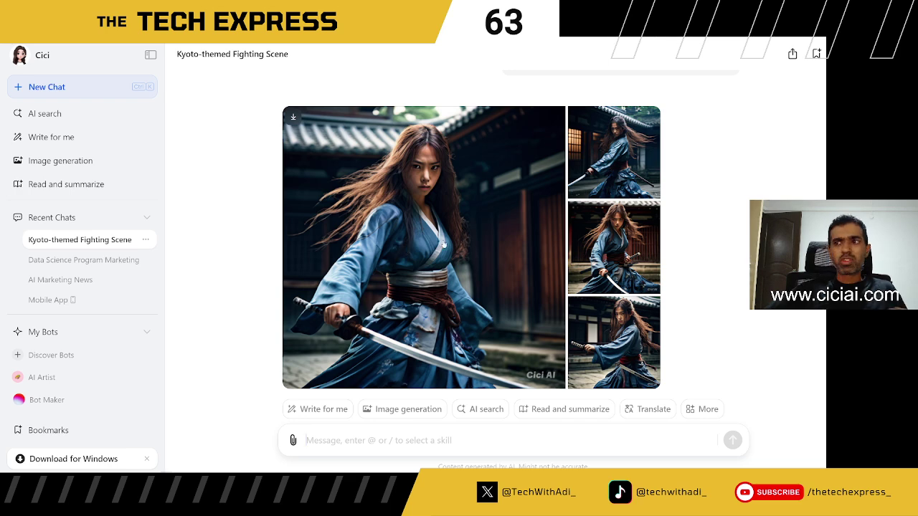
{"action": "left_click", "coordinate": [443, 243]}
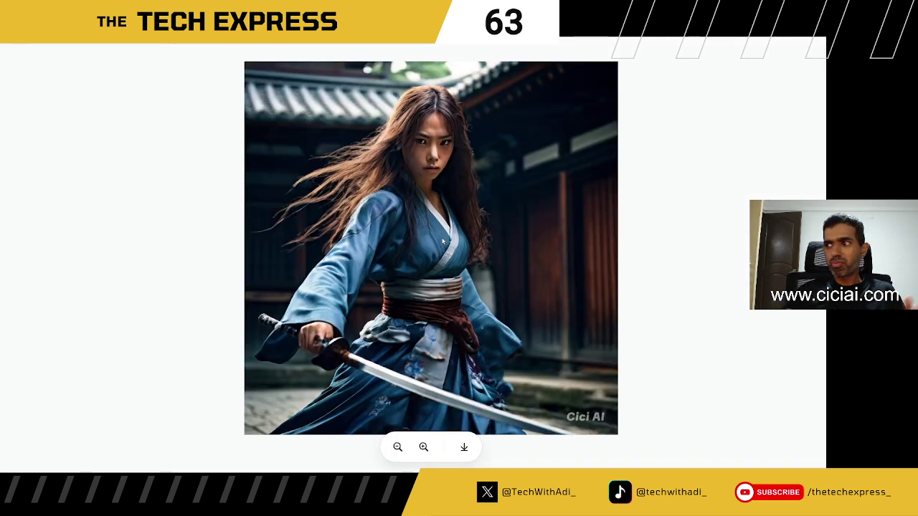
{"action": "left_click", "coordinate": [735, 130]}
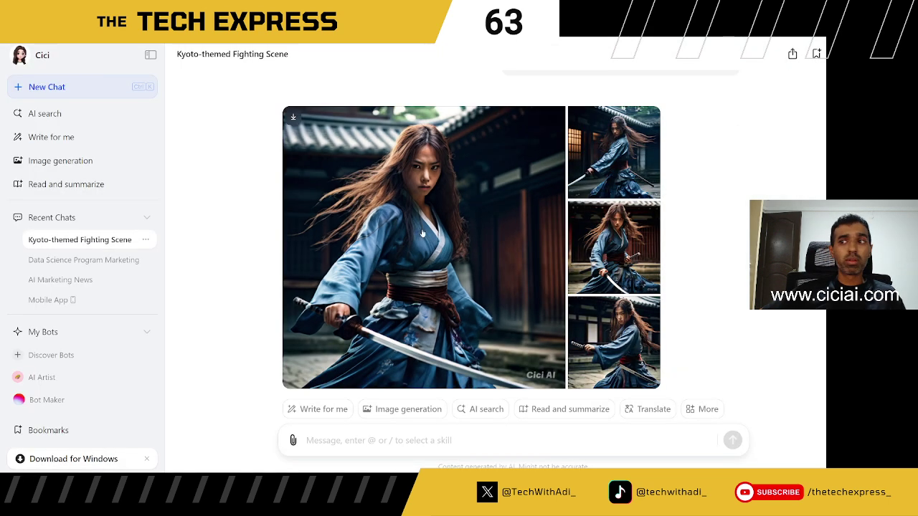
{"action": "scroll", "coordinate": [428, 224], "scroll_direction": "down", "scroll_amount": 2}
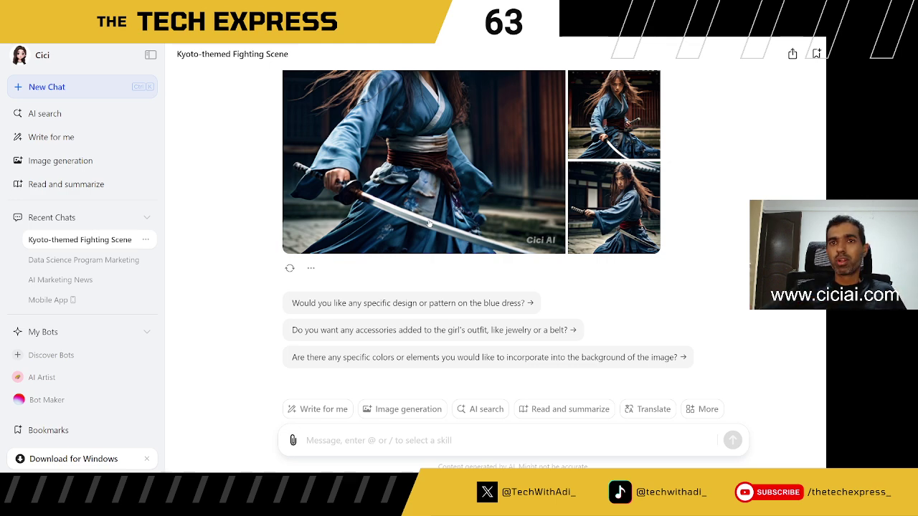
Step: Attach vgchartz-2024.csv in Read and summarize and draft 'can you summarize the data for me?'
{"action": "left_click", "coordinate": [74, 188]}
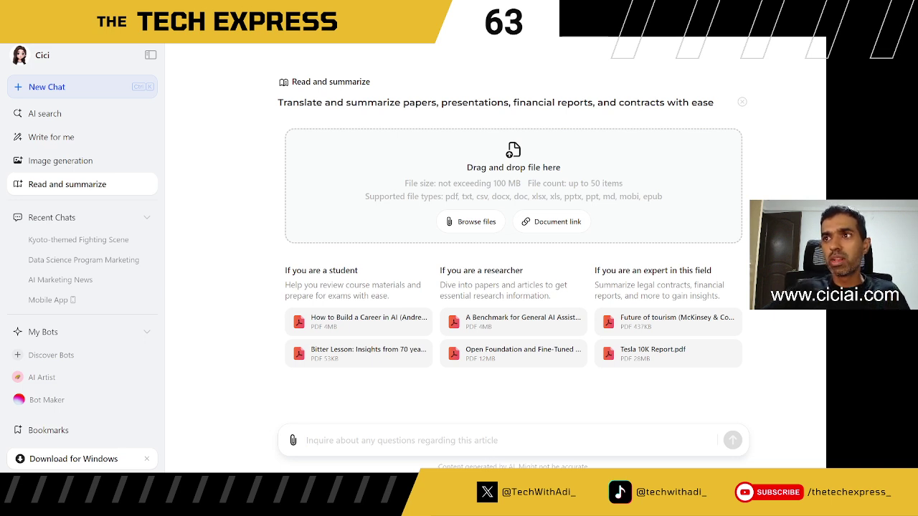
{"action": "left_click_drag", "start_coordinate": [459, 287], "coordinate": [369, 215]}
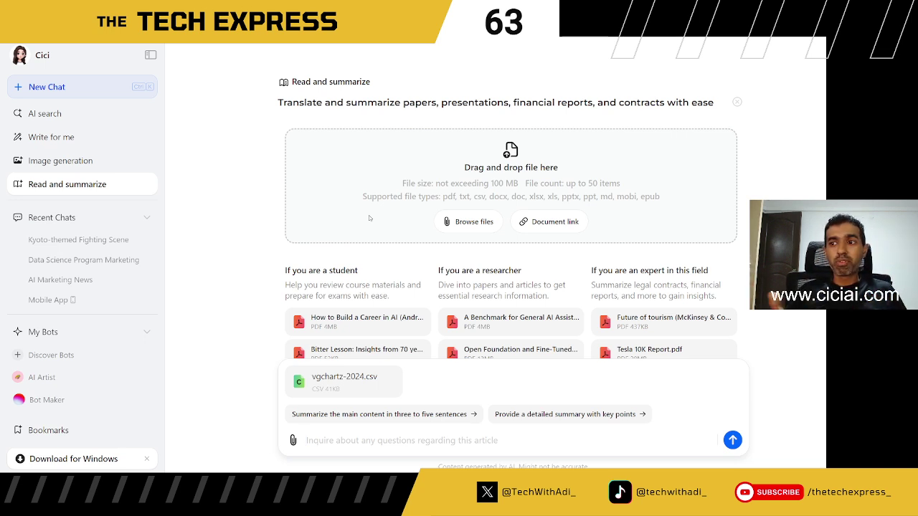
{"action": "left_click", "coordinate": [325, 441]}
{"action": "type", "text": "can you sum"}
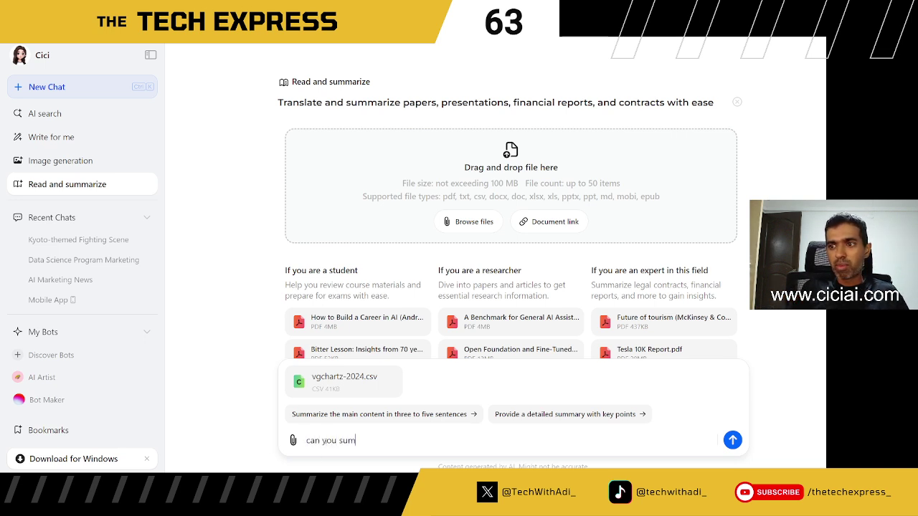
{"action": "type", "text": "marize the data for me?"}
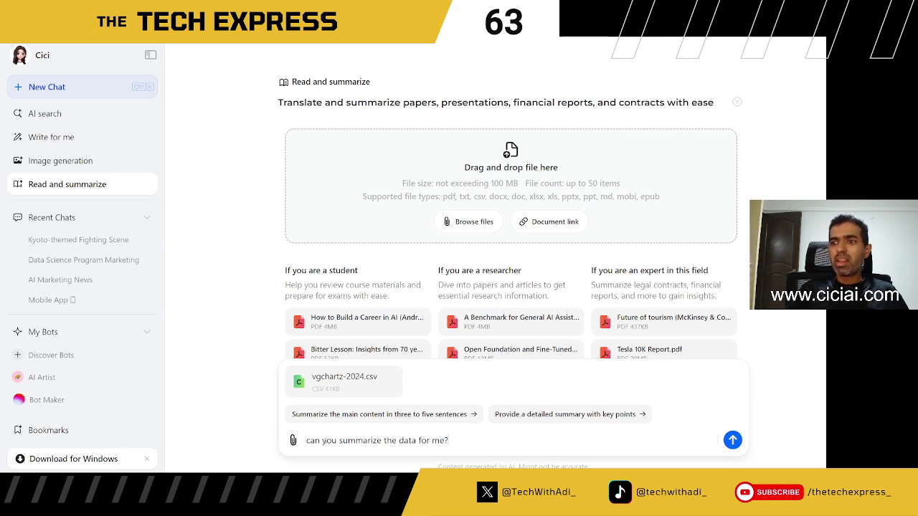
Step: Send the question asking Cici to summarize the vgchartz-2024.csv data
{"action": "key", "text": "Return"}
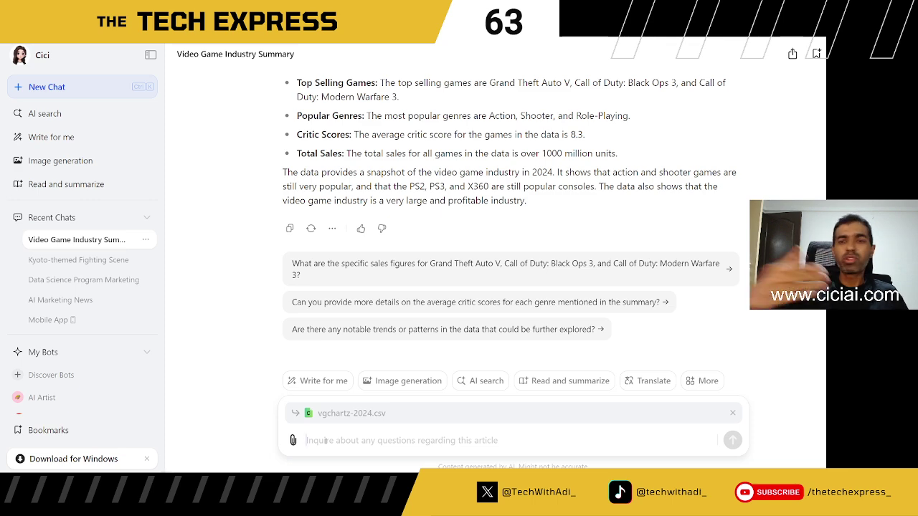
{"action": "scroll", "coordinate": [398, 317], "scroll_direction": "up", "scroll_amount": 3}
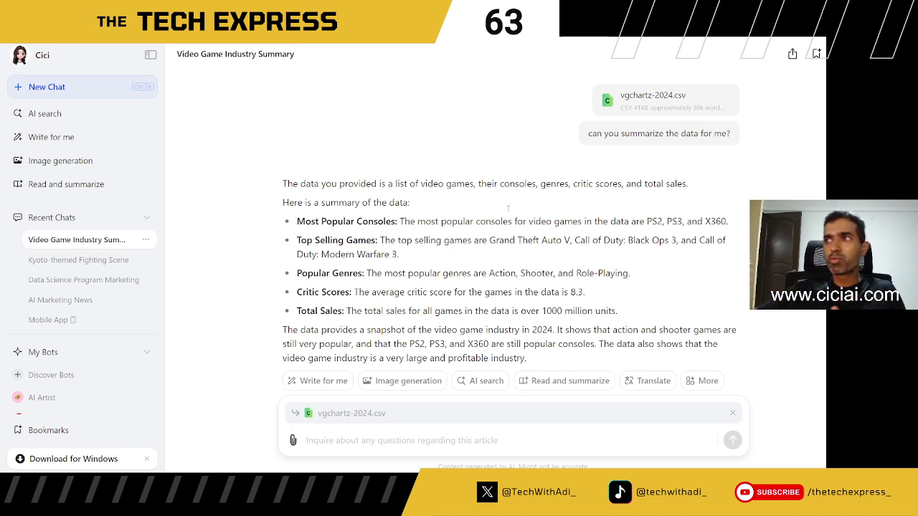
{"action": "left_click_drag", "start_coordinate": [519, 224], "coordinate": [727, 223]}
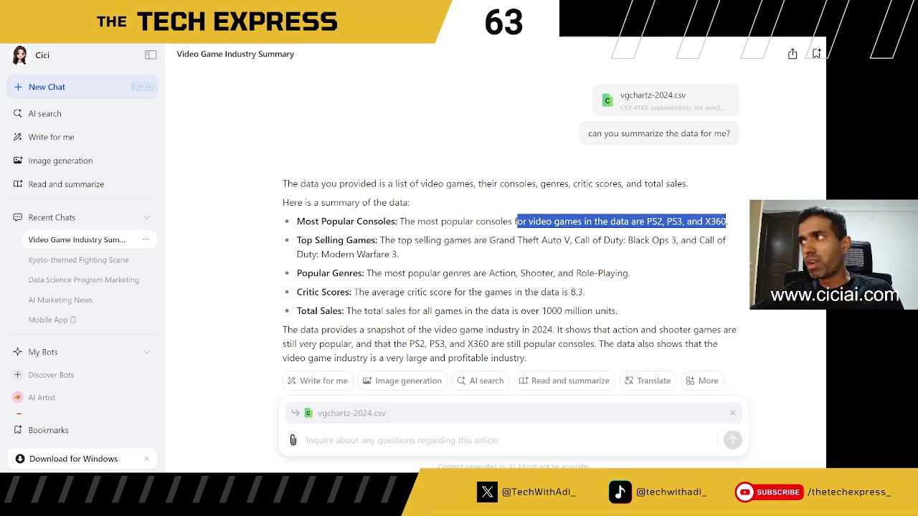
{"action": "left_click", "coordinate": [548, 260]}
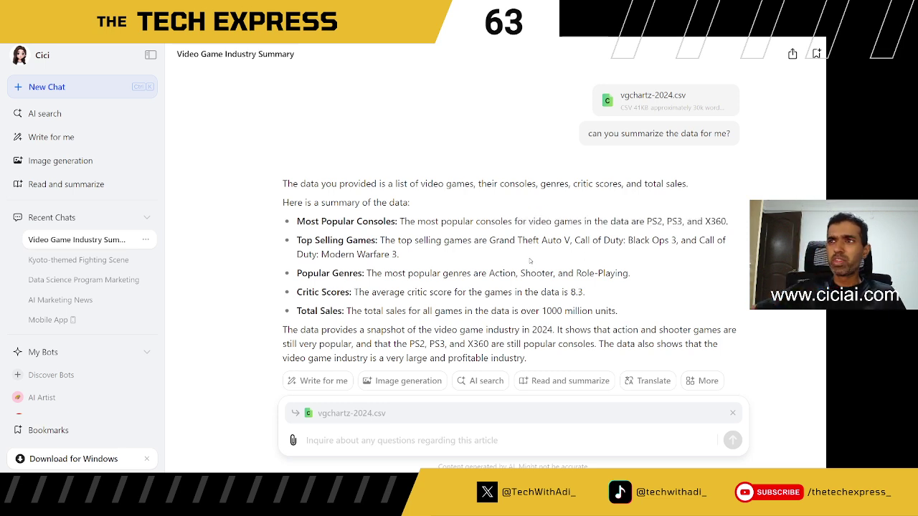
{"action": "left_click_drag", "start_coordinate": [297, 241], "coordinate": [393, 255]}
{"action": "left_click", "coordinate": [367, 285]}
{"action": "left_click_drag", "start_coordinate": [318, 273], "coordinate": [568, 274]}
{"action": "left_click", "coordinate": [568, 273]}
{"action": "left_click_drag", "start_coordinate": [355, 292], "coordinate": [559, 292]}
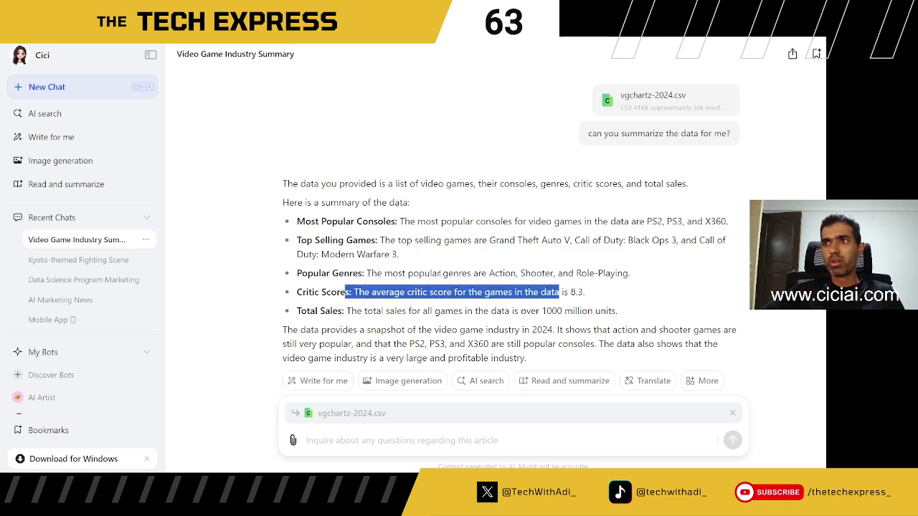
{"action": "left_click", "coordinate": [439, 273]}
{"action": "left_click_drag", "start_coordinate": [385, 273], "coordinate": [564, 273]}
{"action": "left_click_drag", "start_coordinate": [372, 292], "coordinate": [423, 292]}
{"action": "left_click", "coordinate": [412, 303]}
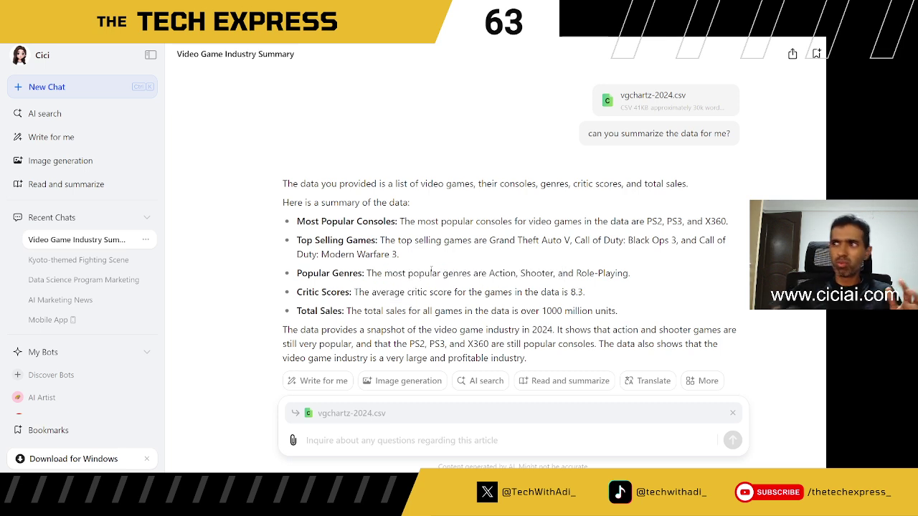